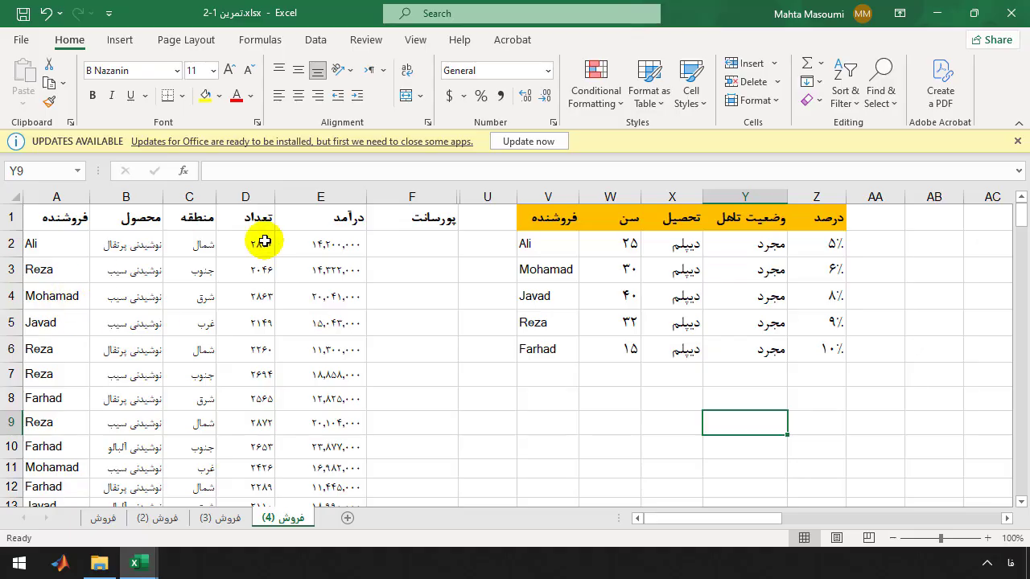
- Examine the sellers in column A and the seller lookup table in V1:Z6, especially its percentage column
drag(41, 269, 45, 425)
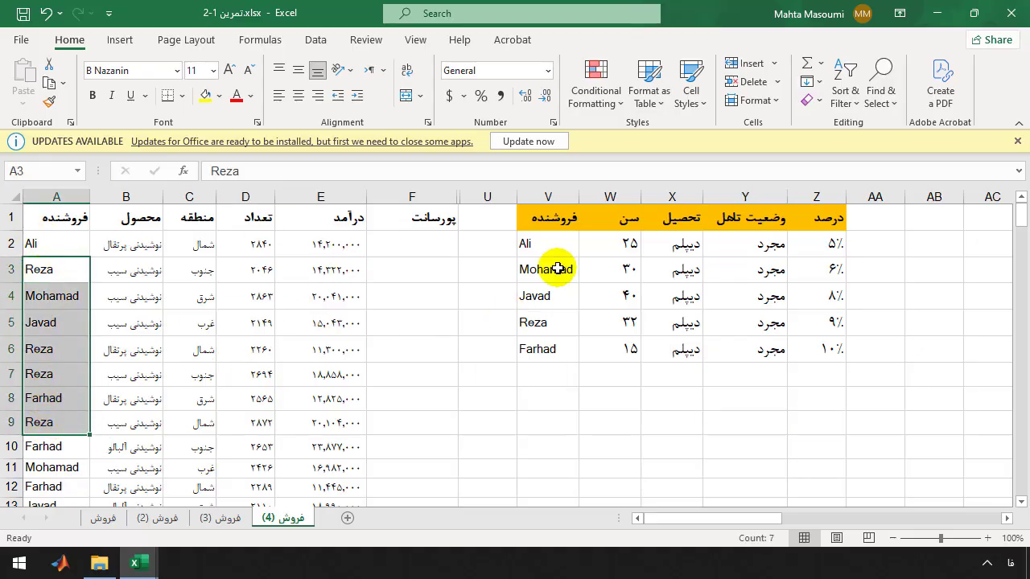
click(537, 221)
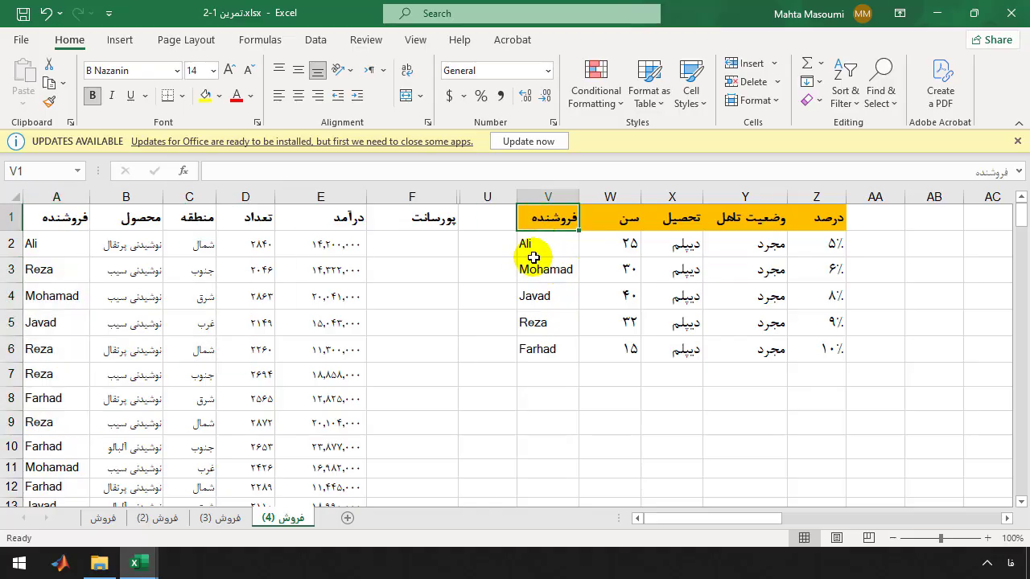
click(540, 252)
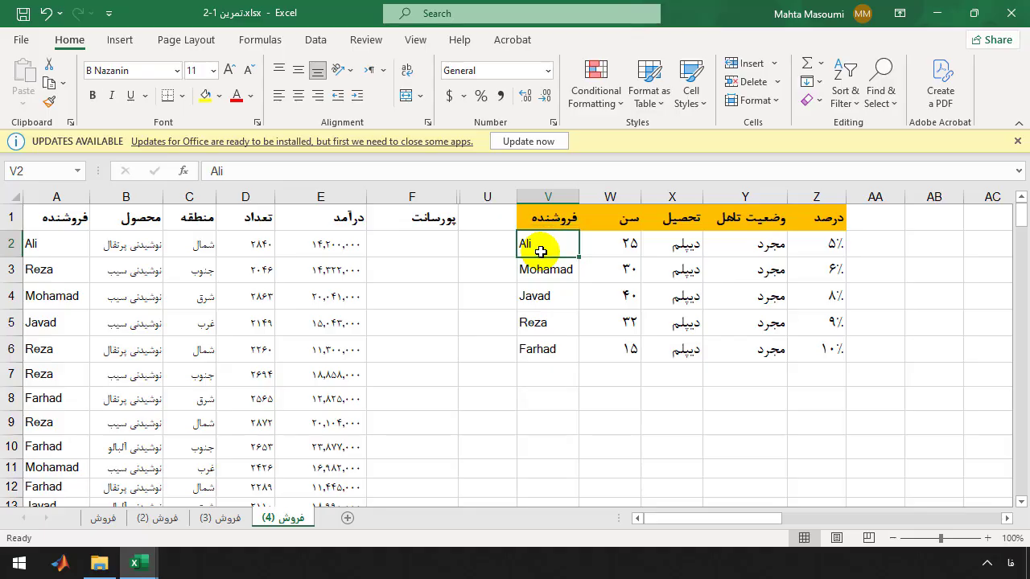
click(821, 245)
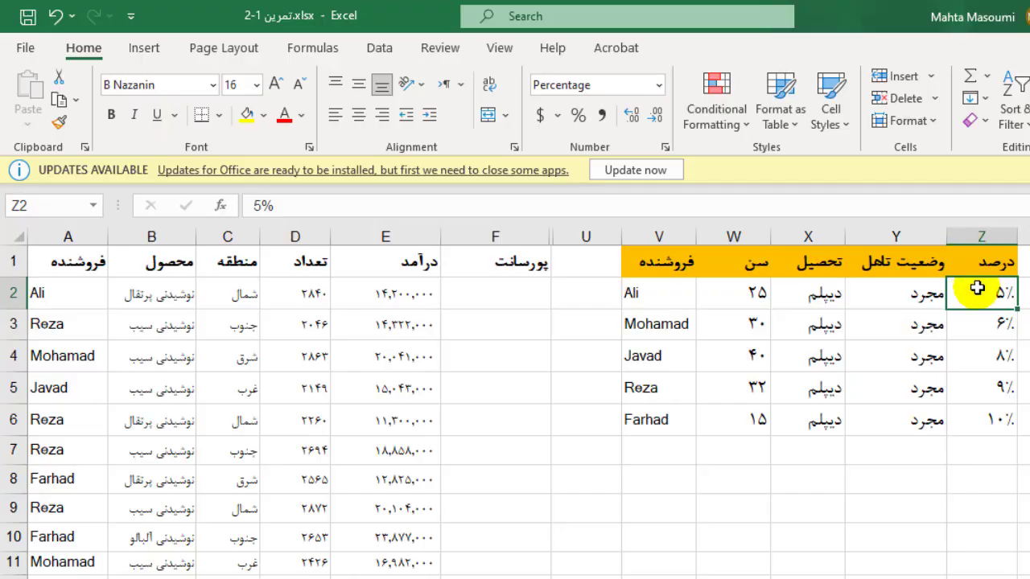
click(625, 419)
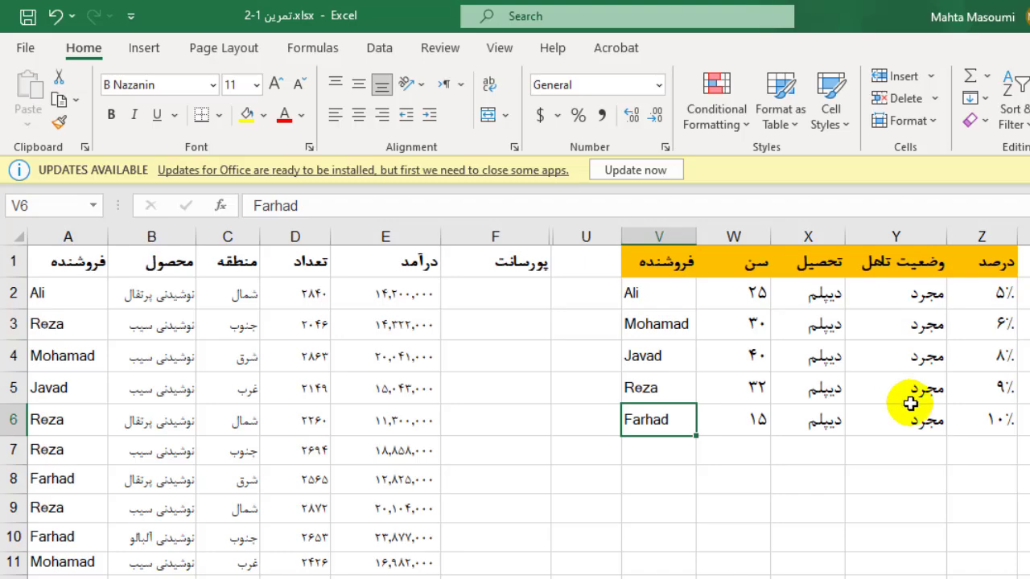
click(994, 424)
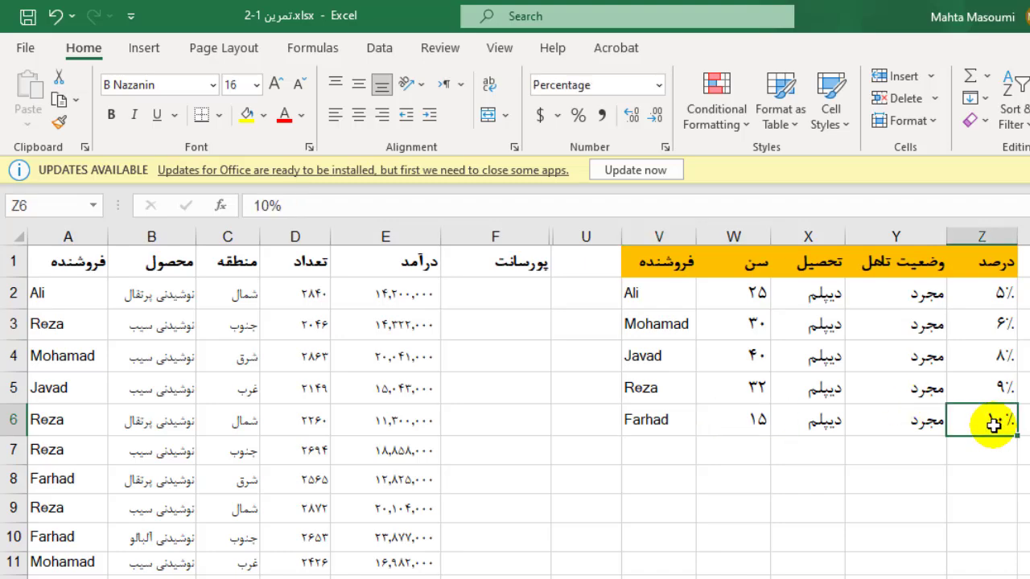
drag(982, 315, 986, 405)
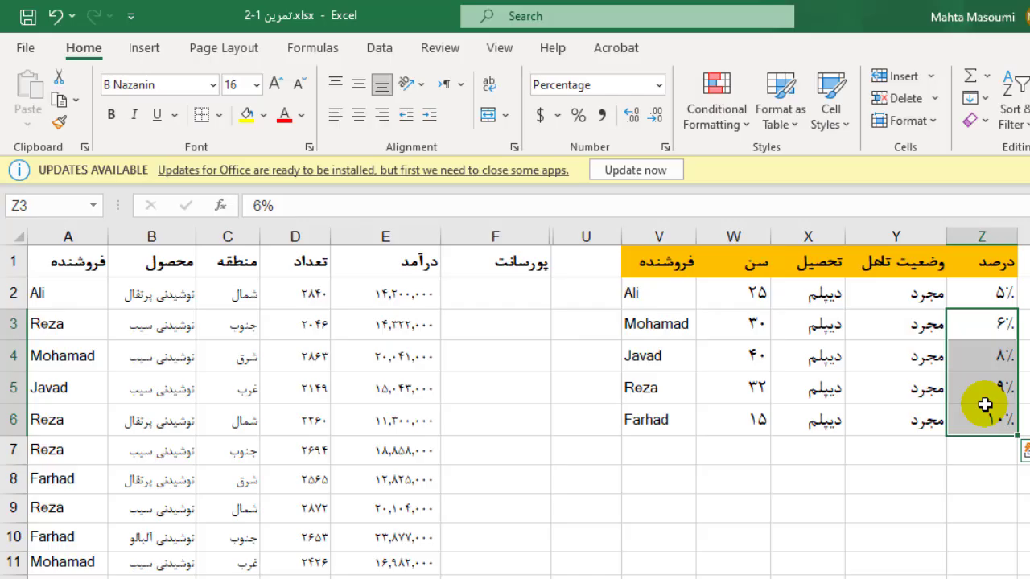
click(986, 407)
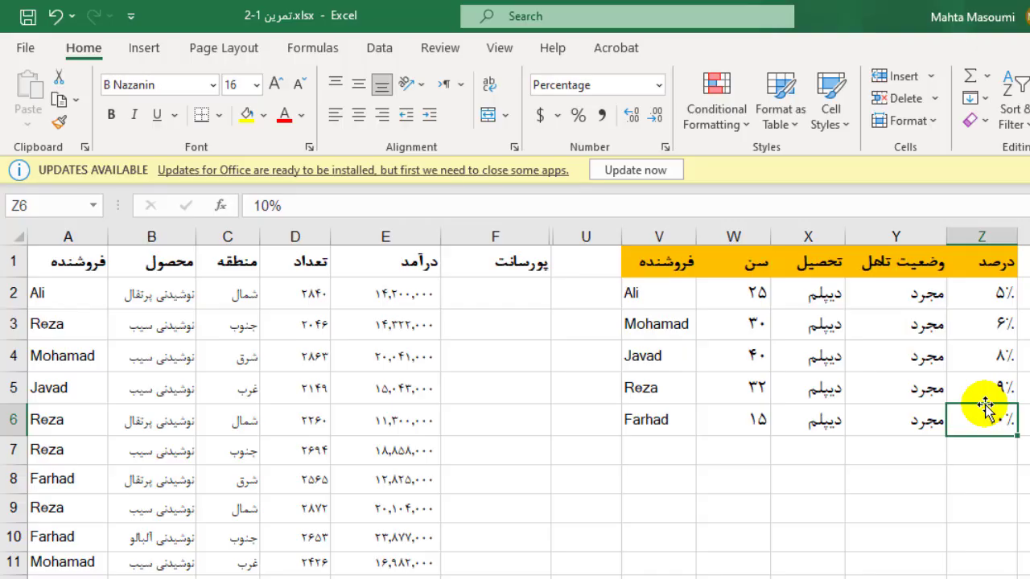
- Start a VLOOKUP formula in F2 under پورسانت, using seller cell A2 as the lookup value
click(536, 304)
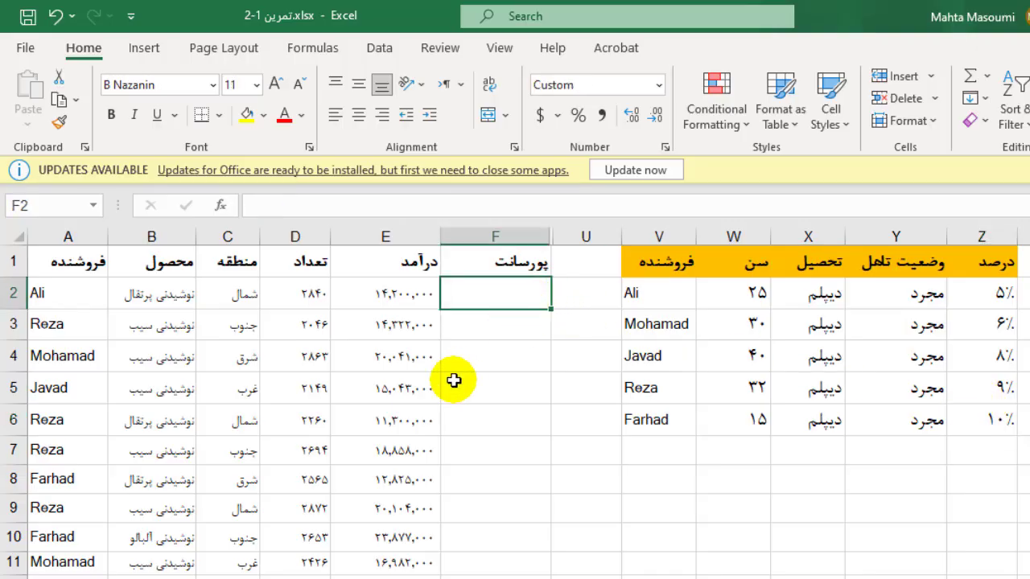
text(=)
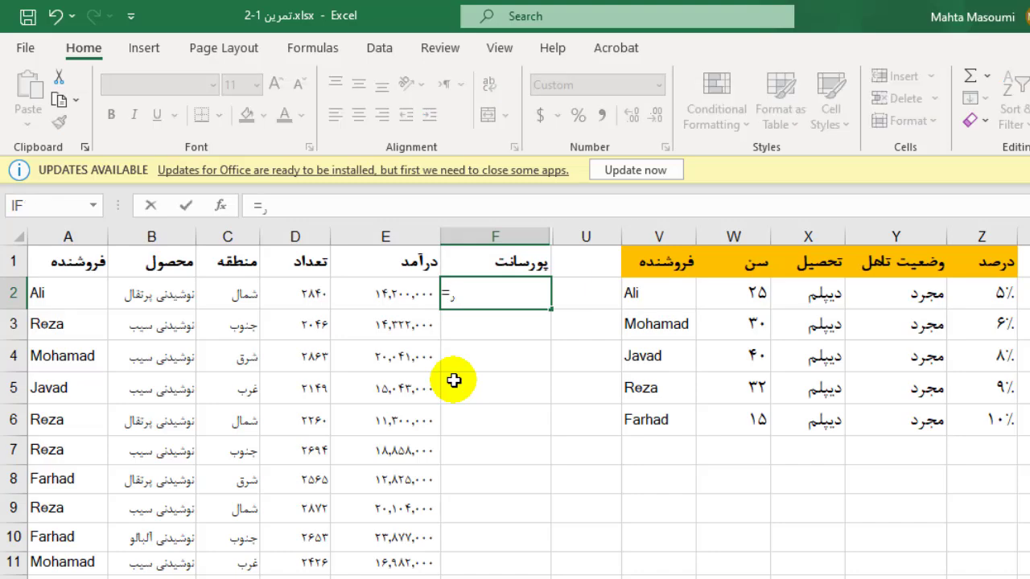
text(vlo)
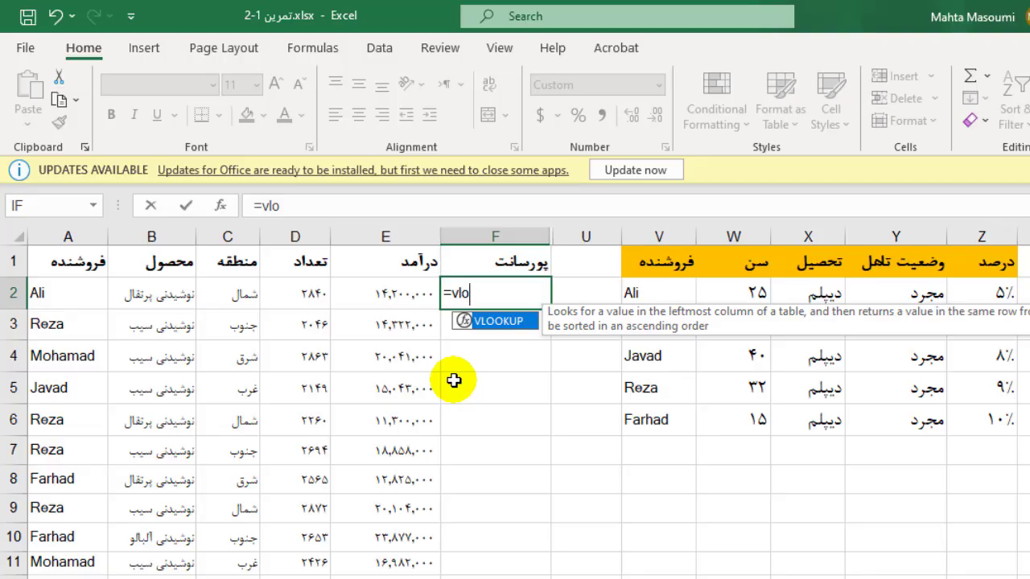
key(Tab)
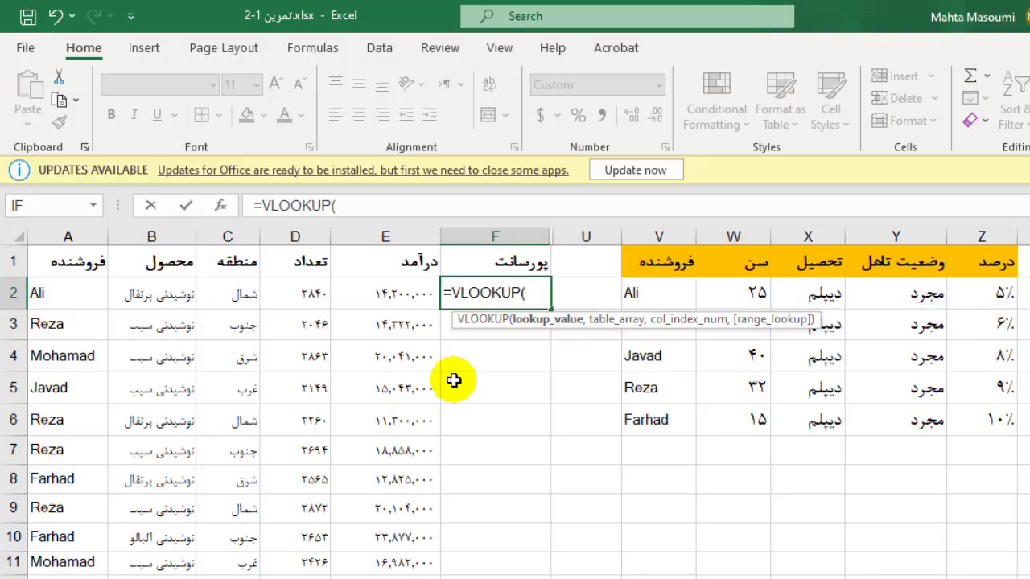
key(Return)
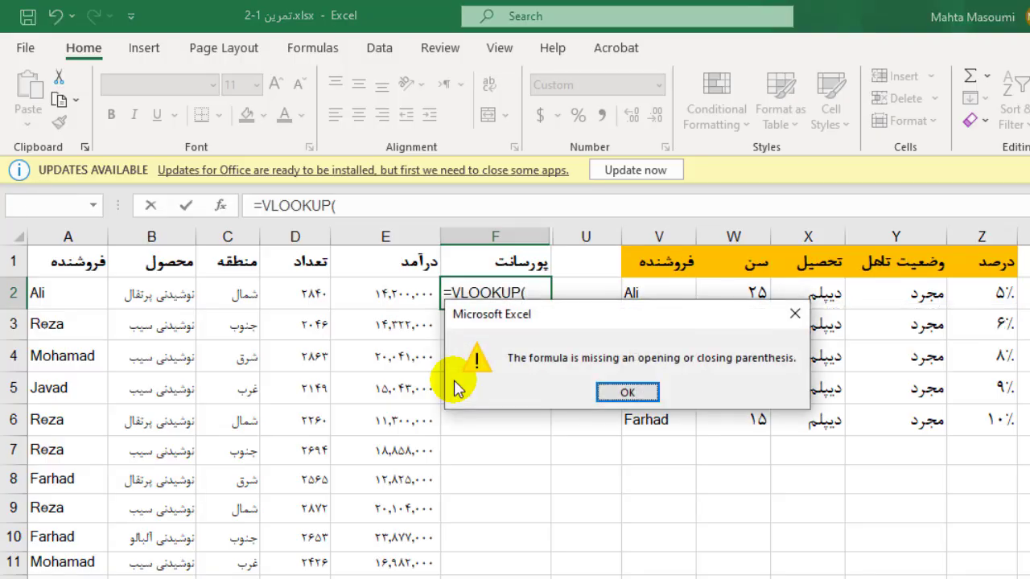
click(794, 313)
click(358, 208)
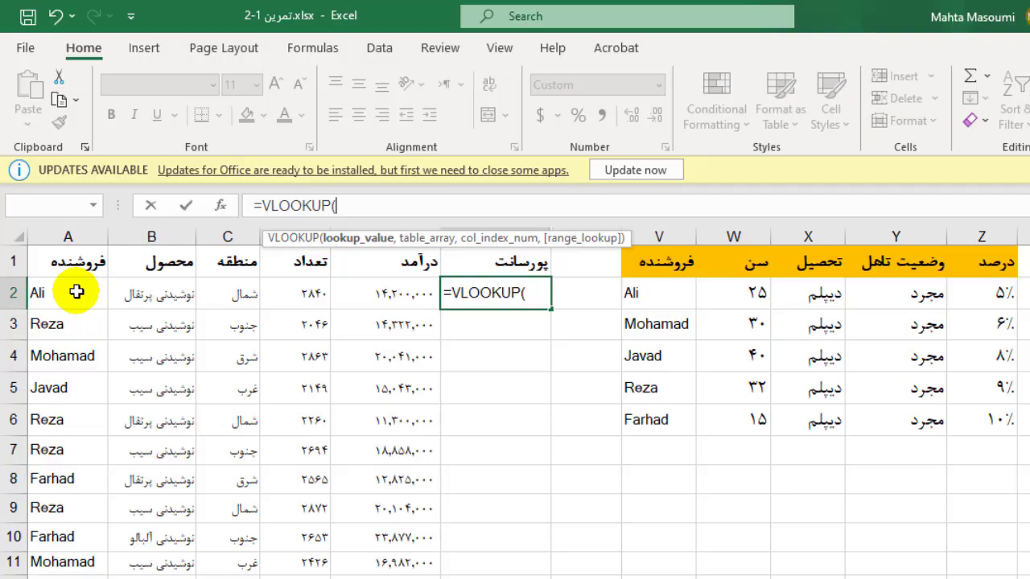
click(77, 293)
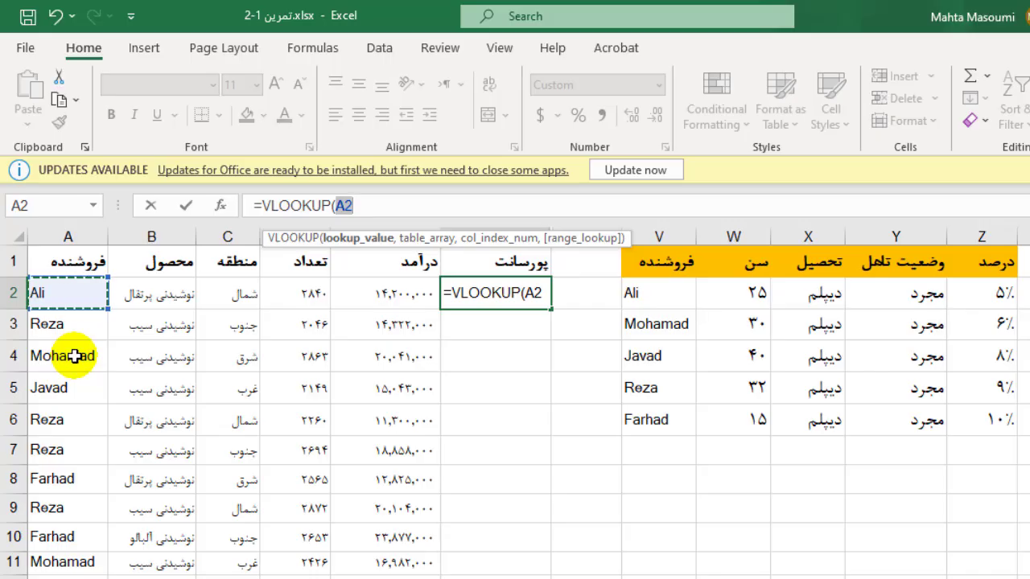
click(375, 203)
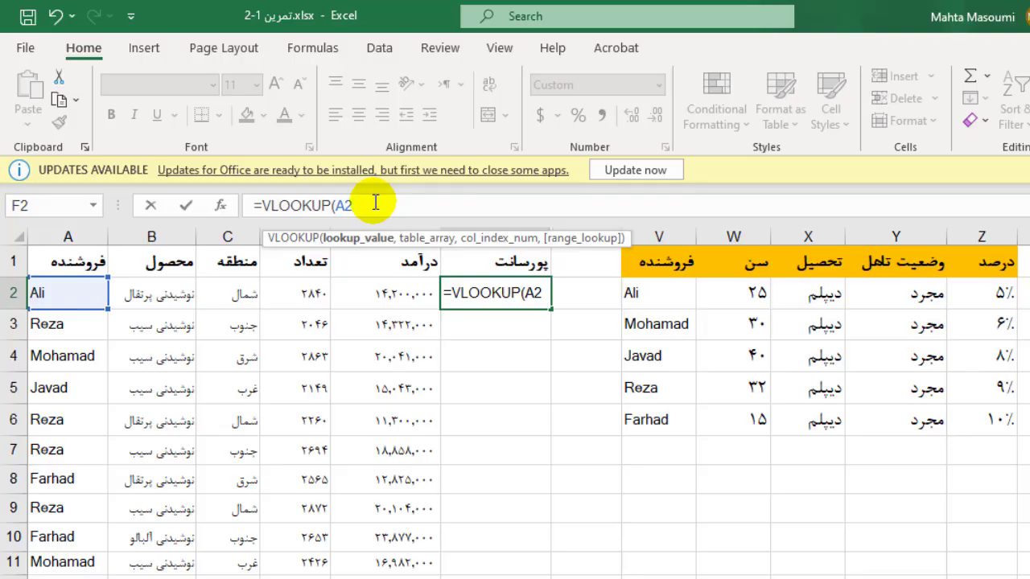
text(,)
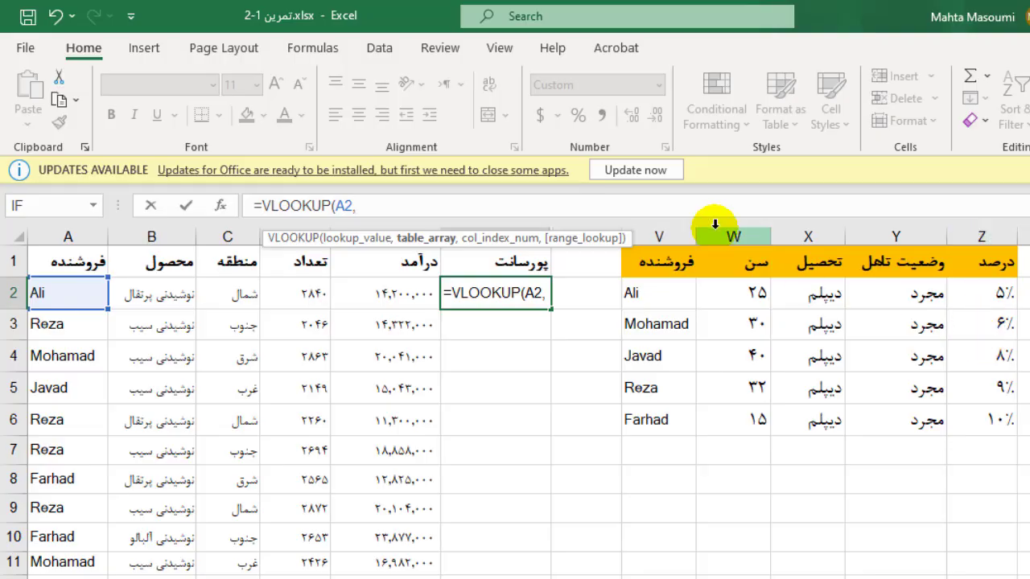
- Set the VLOOKUP table array to the whole seller table as the absolute range $V$1:$Z$6
drag(649, 262, 952, 412)
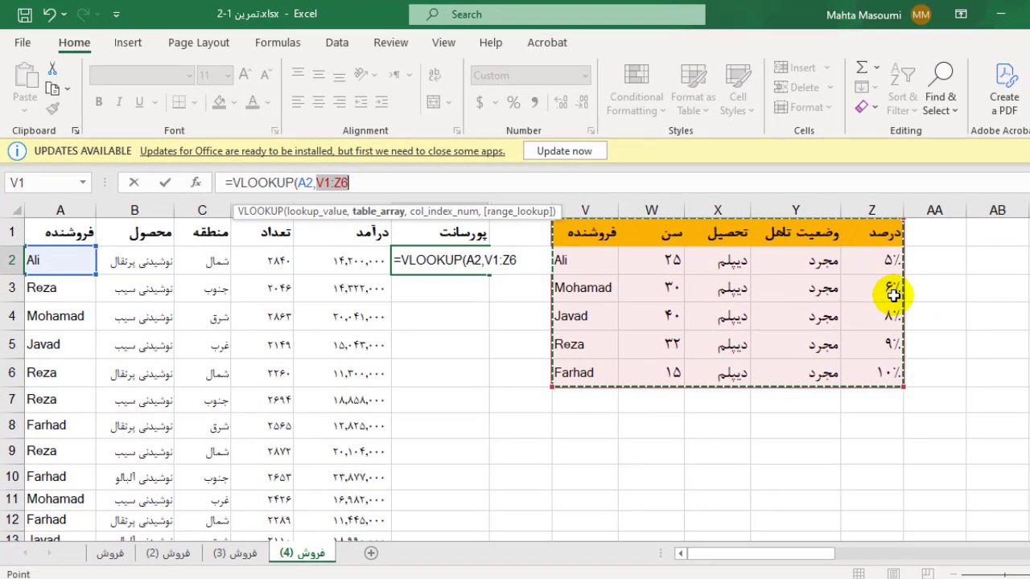
click(584, 231)
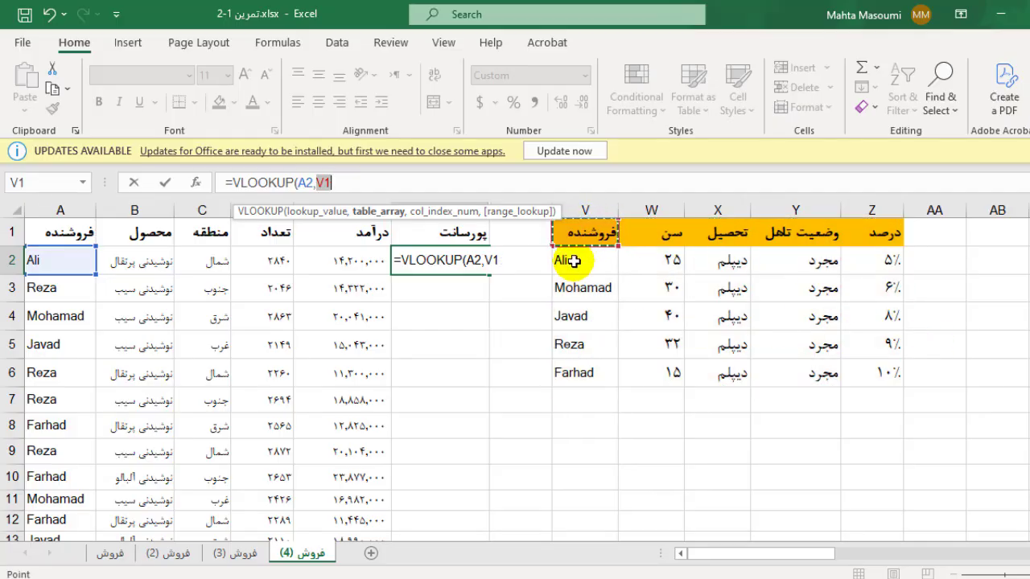
drag(577, 242, 1028, 374)
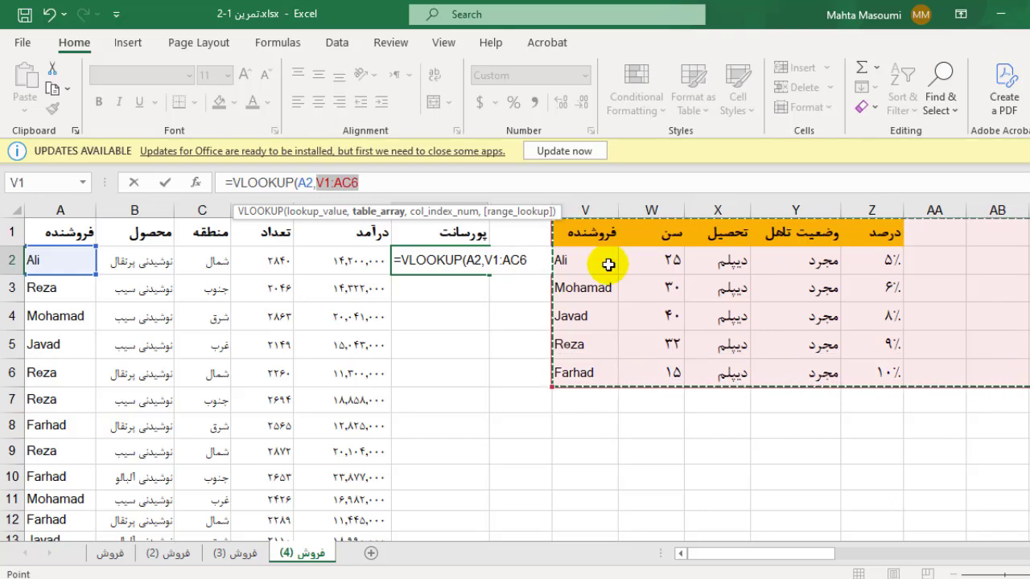
drag(589, 237, 670, 259)
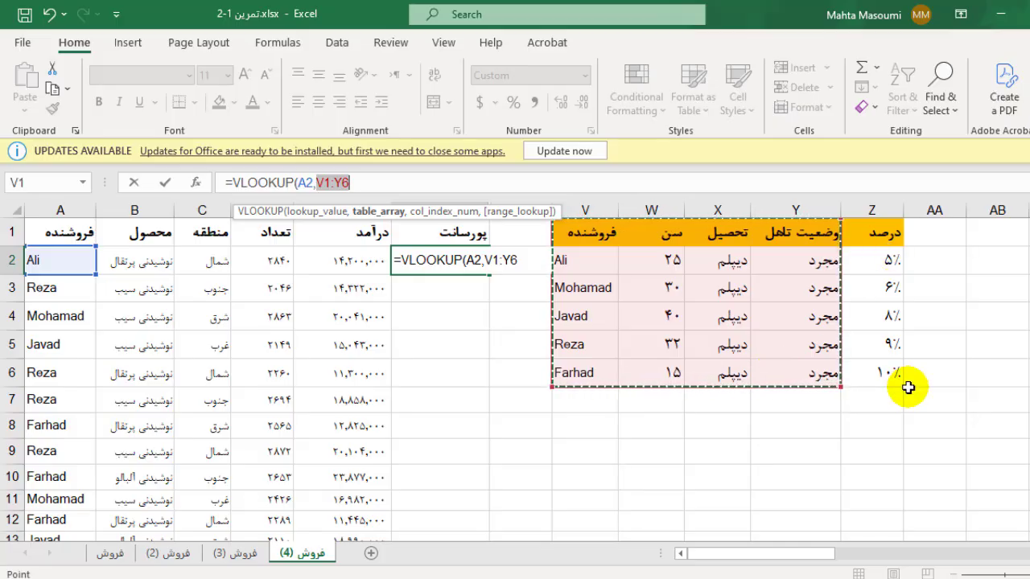
drag(603, 231, 889, 356)
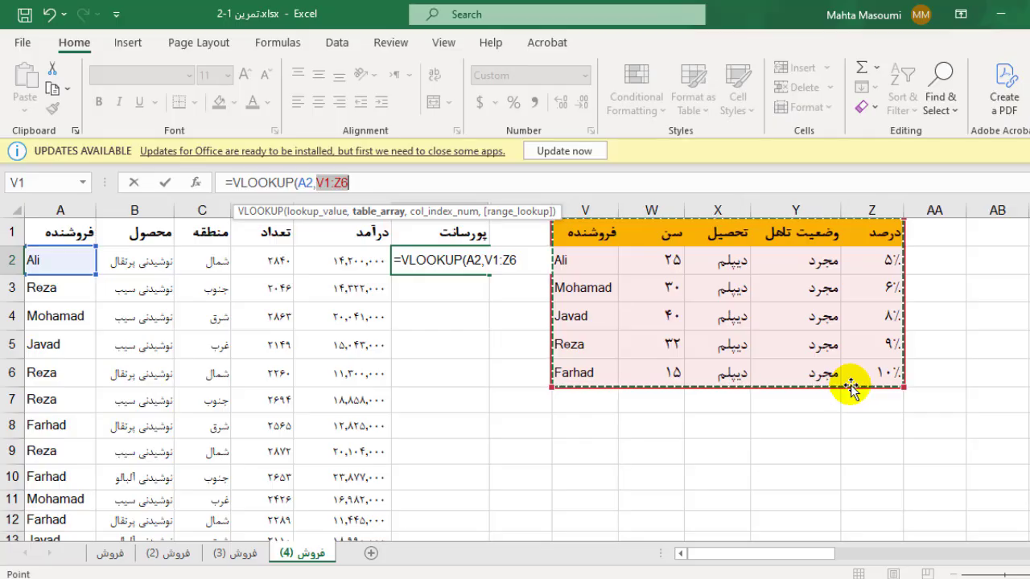
key(F4)
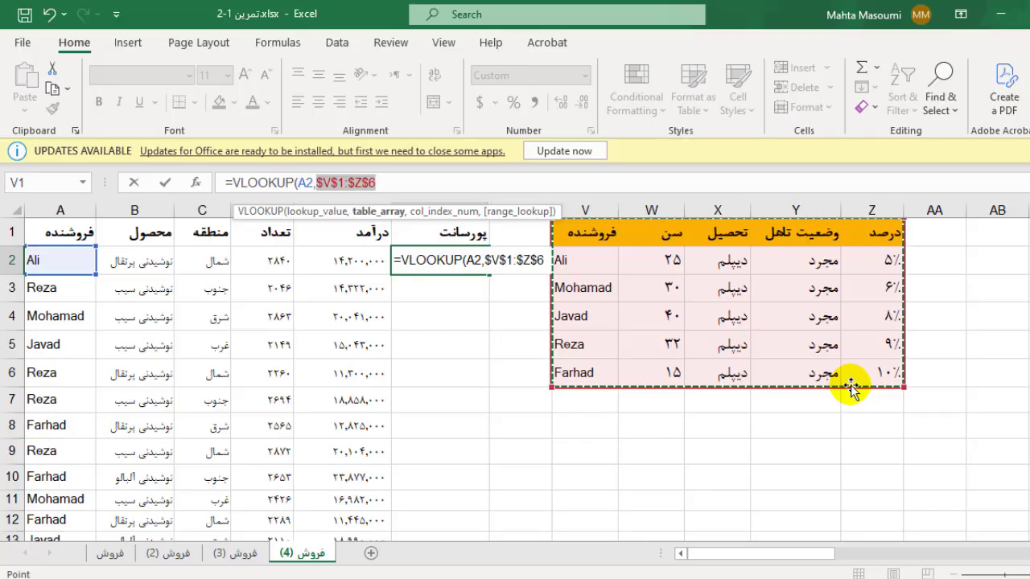
click(397, 188)
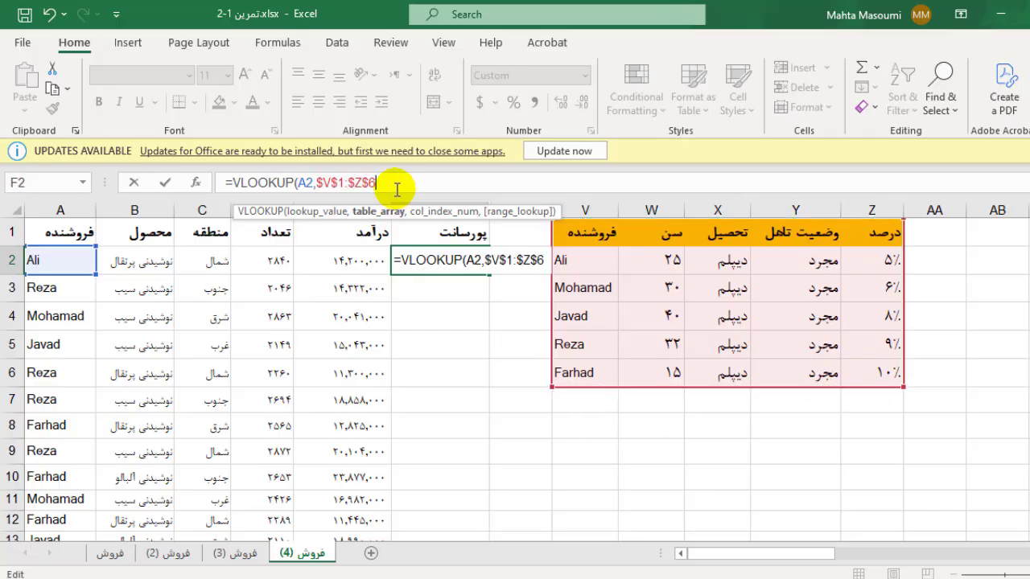
text(,)
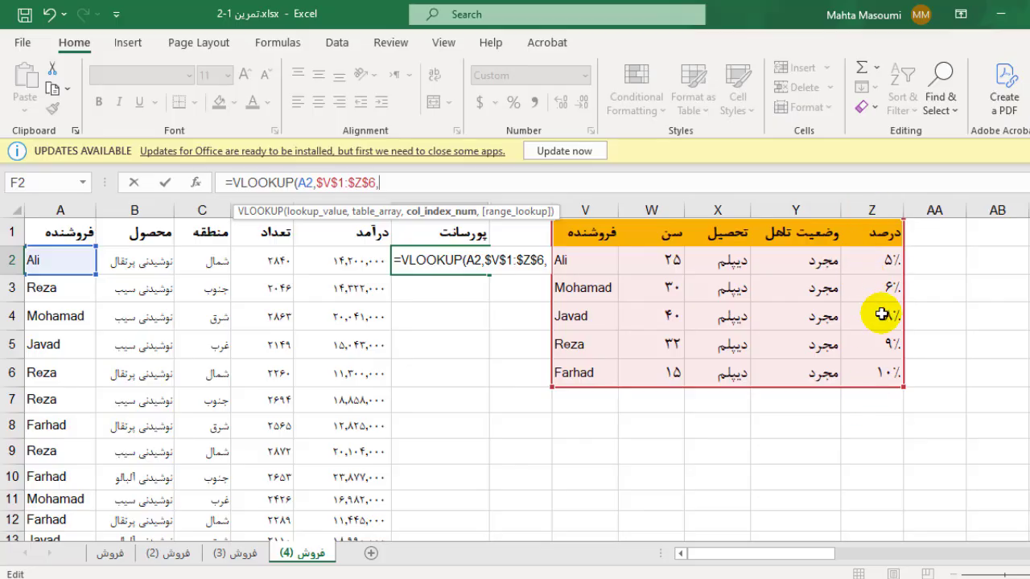
- Complete the F2 formula with column index 5 and exact match 0, giving =VLOOKUP(A2,$V$1:$Z$6,5,0)
text(5)
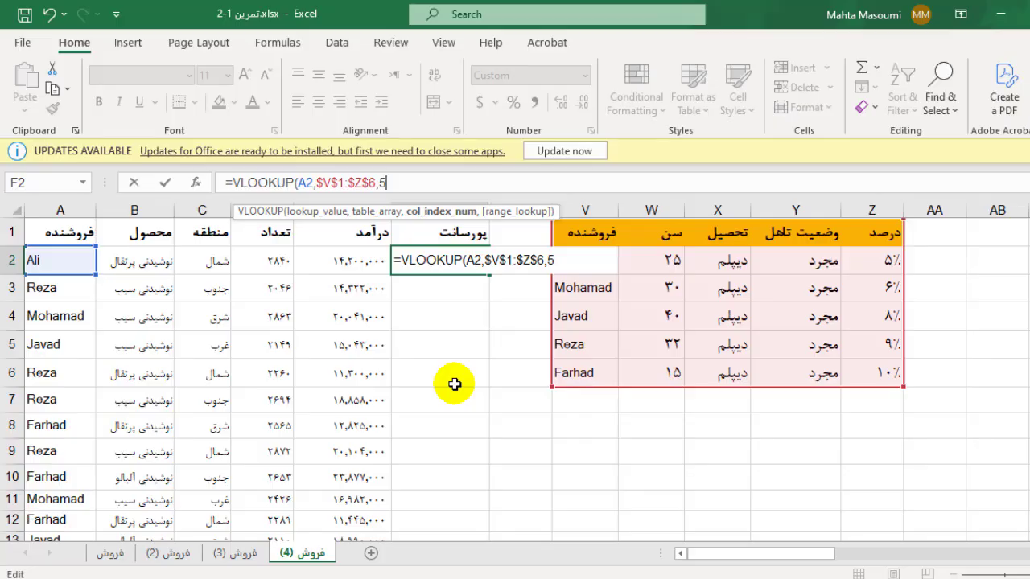
text(,)
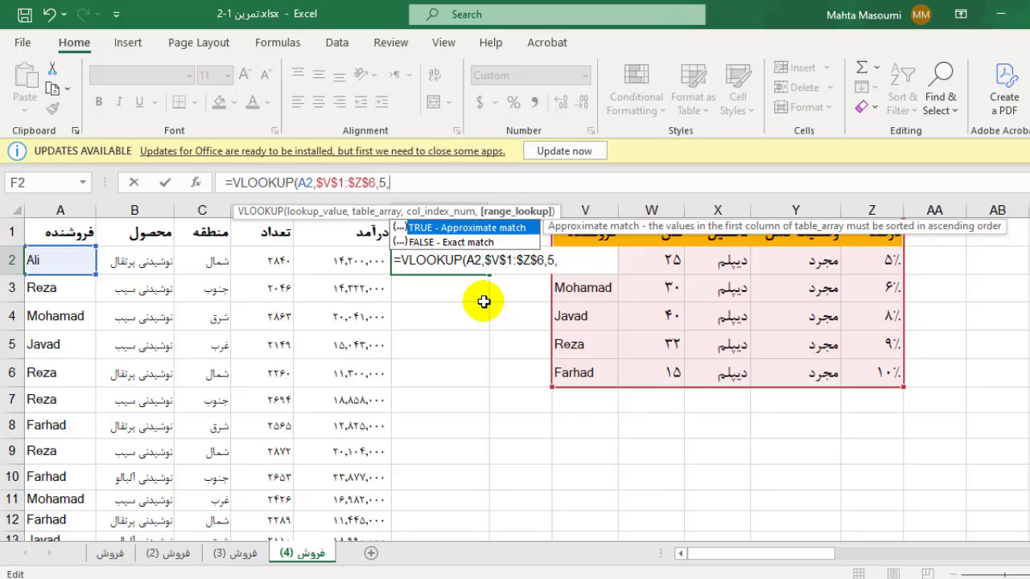
text(0))
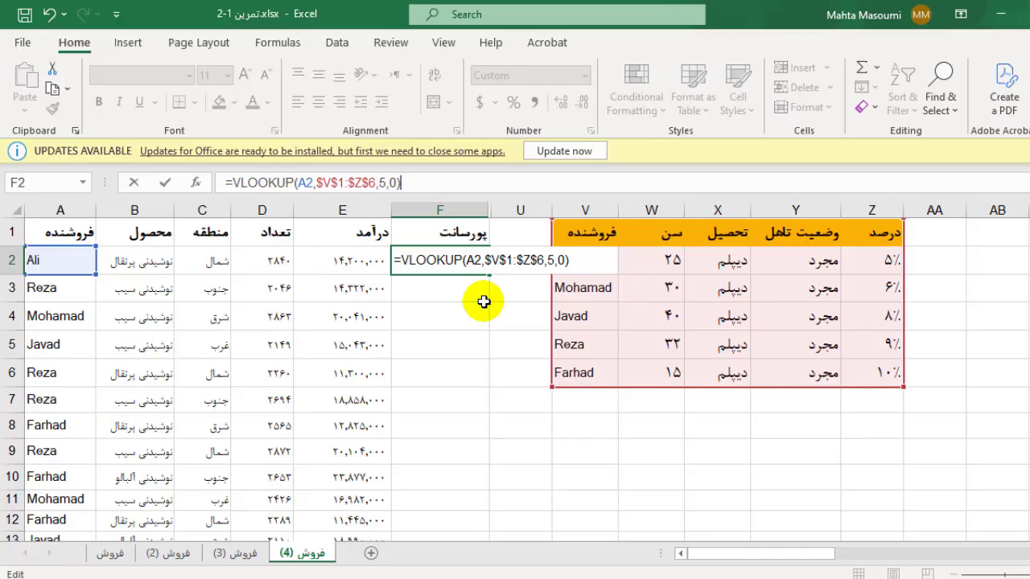
key(Return)
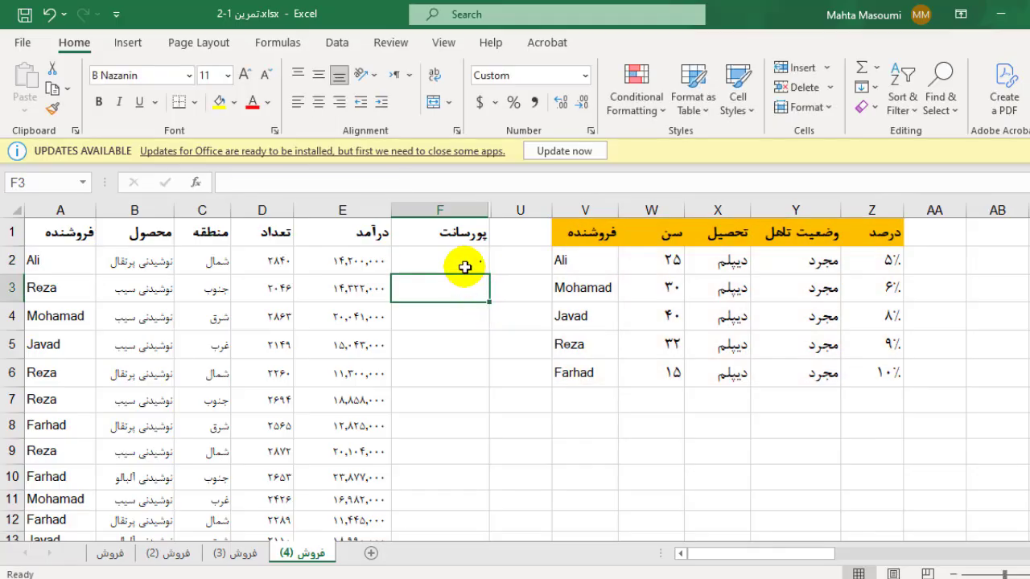
- Format F2 as a percentage and increase its font size to 16
click(463, 262)
click(512, 102)
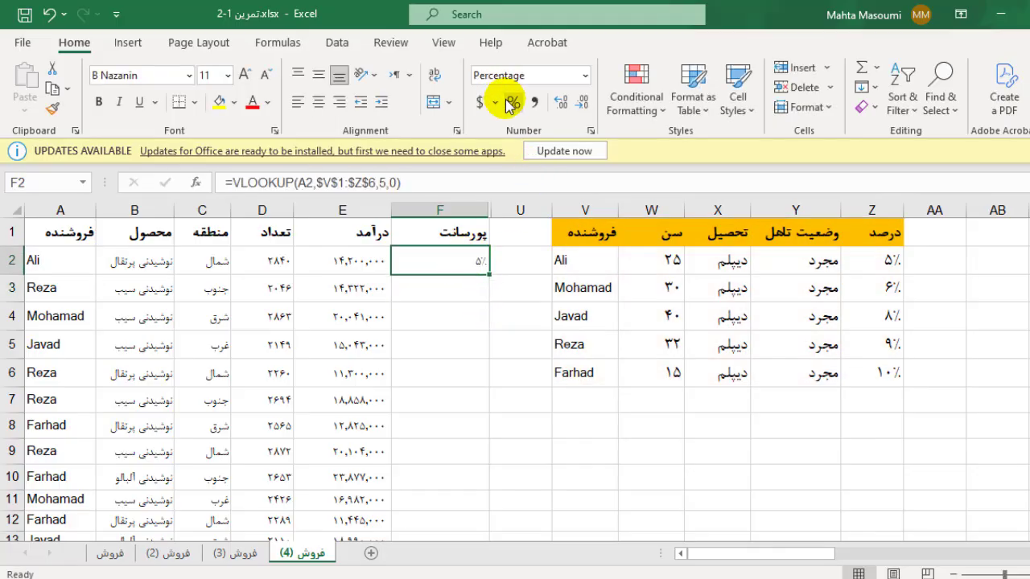
click(251, 76)
click(252, 75)
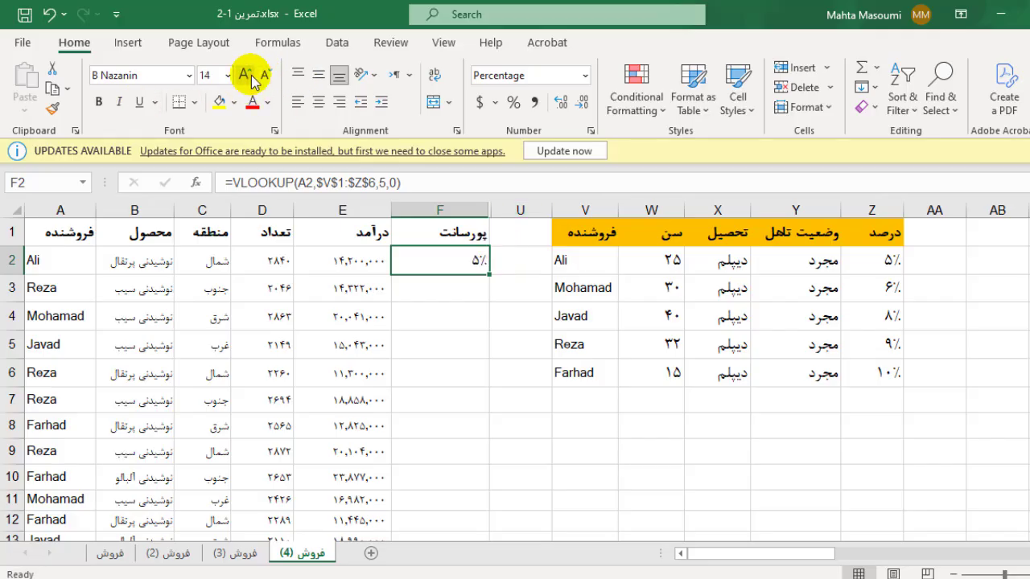
click(251, 76)
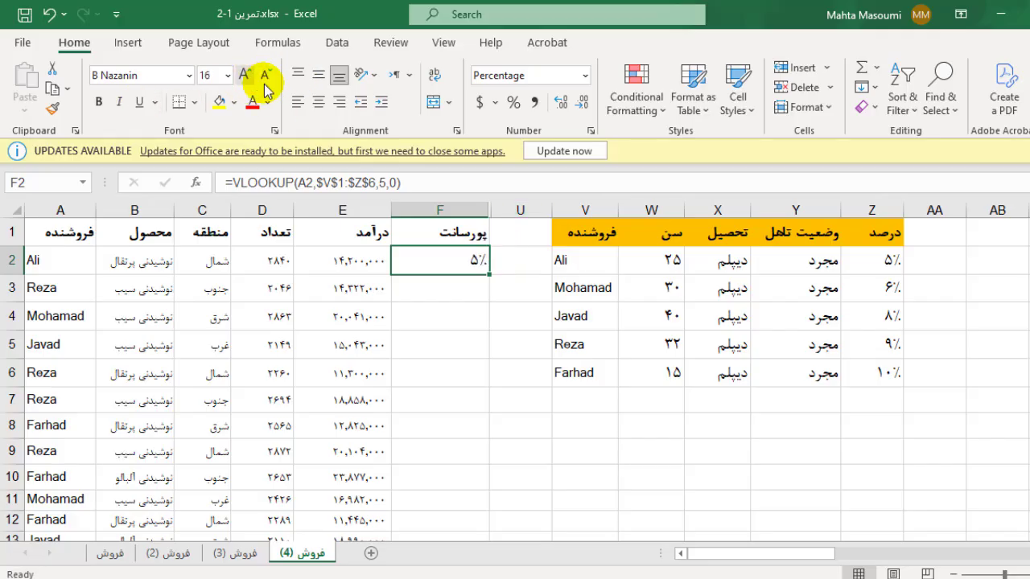
- Fill the F2 formula down the پورسانت column for all sales rows and check the copied results
double_click(489, 275)
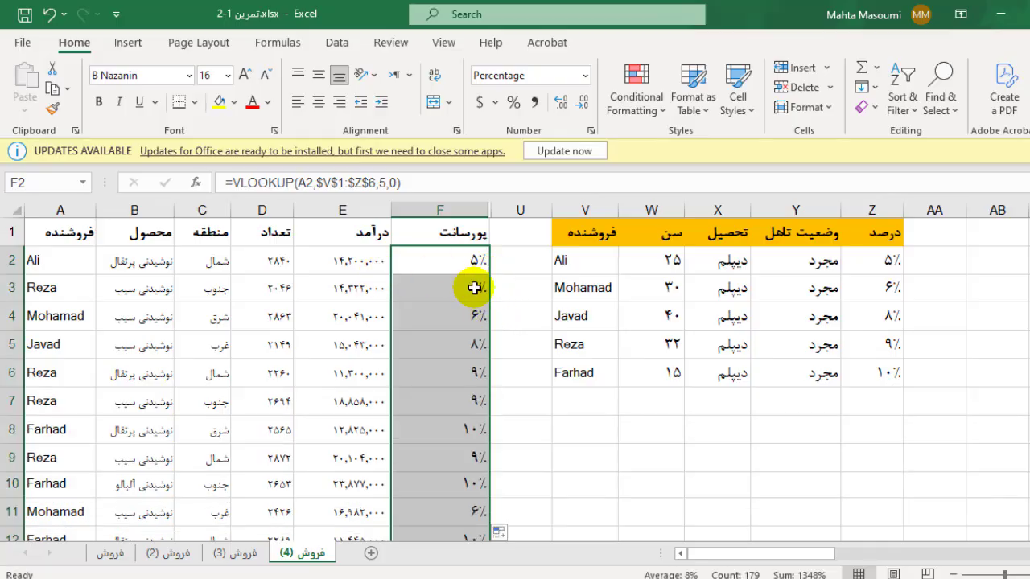
click(475, 287)
click(460, 387)
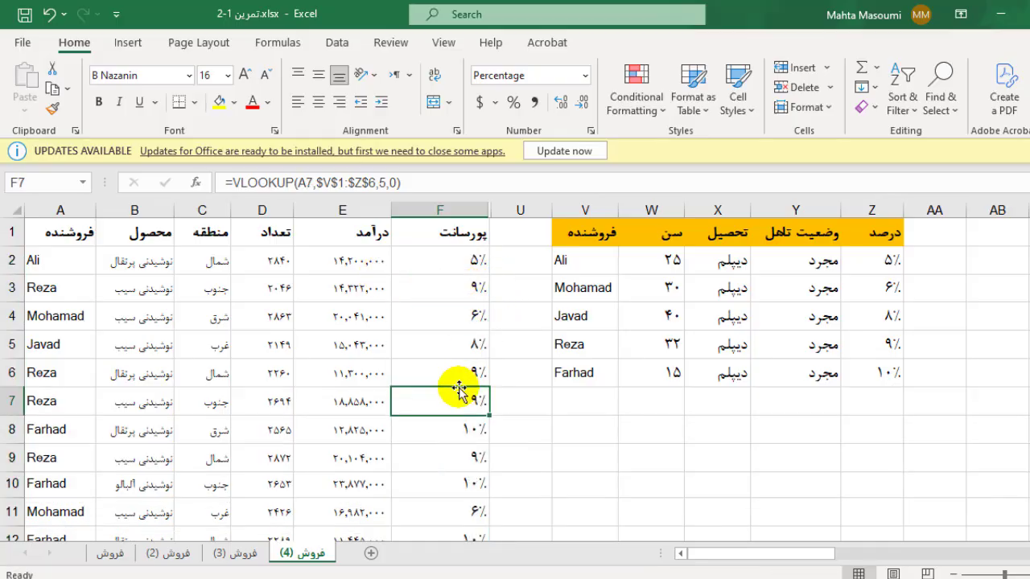
scroll(457, 387, down, 3)
scroll(455, 386, up, 3)
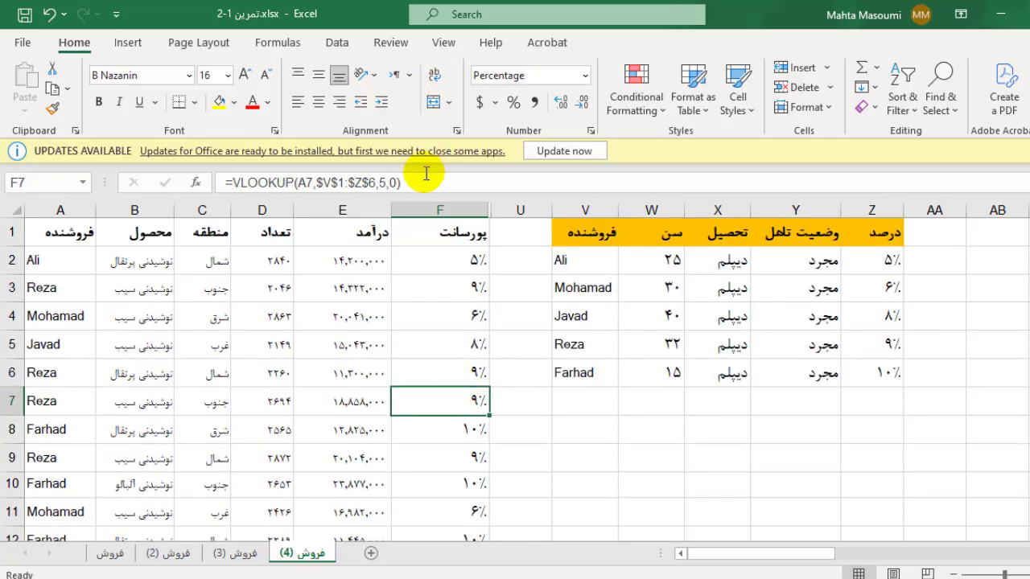
- Review the VLOOKUP formula in F7 and the vertical seller table V1:Z6 that it refers to
drag(426, 175, 202, 179)
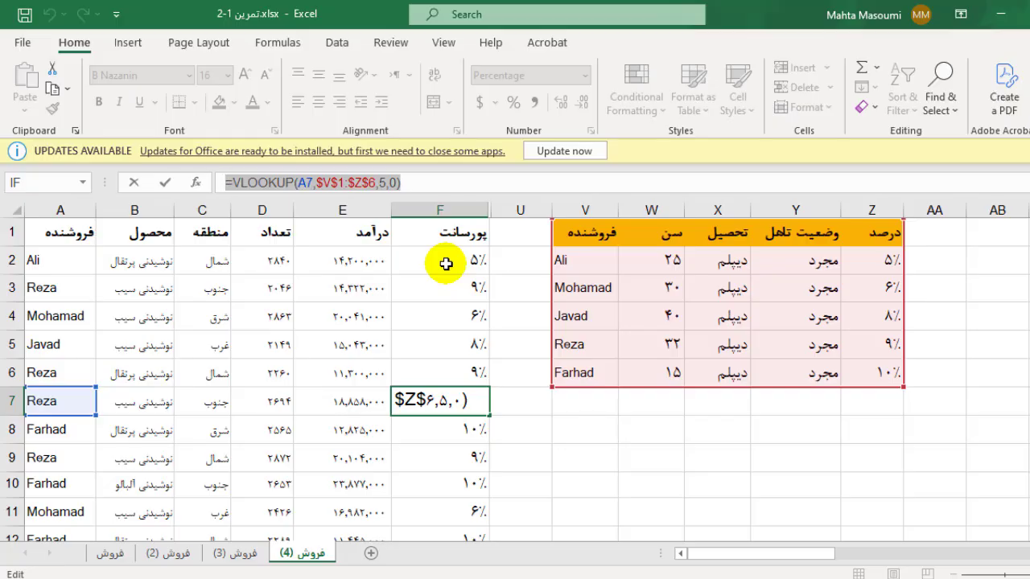
key(ctrl+Return)
click(536, 347)
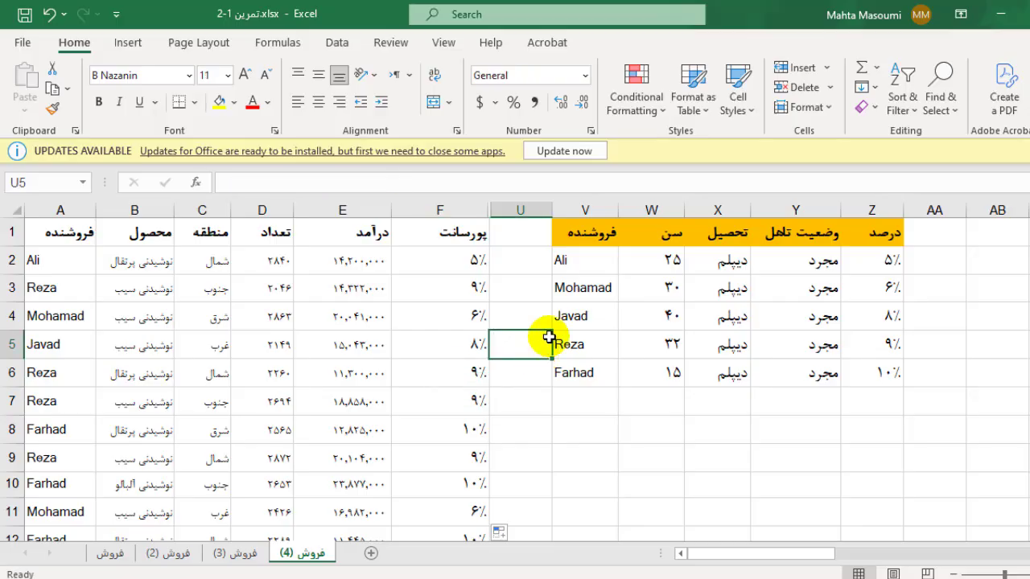
click(583, 233)
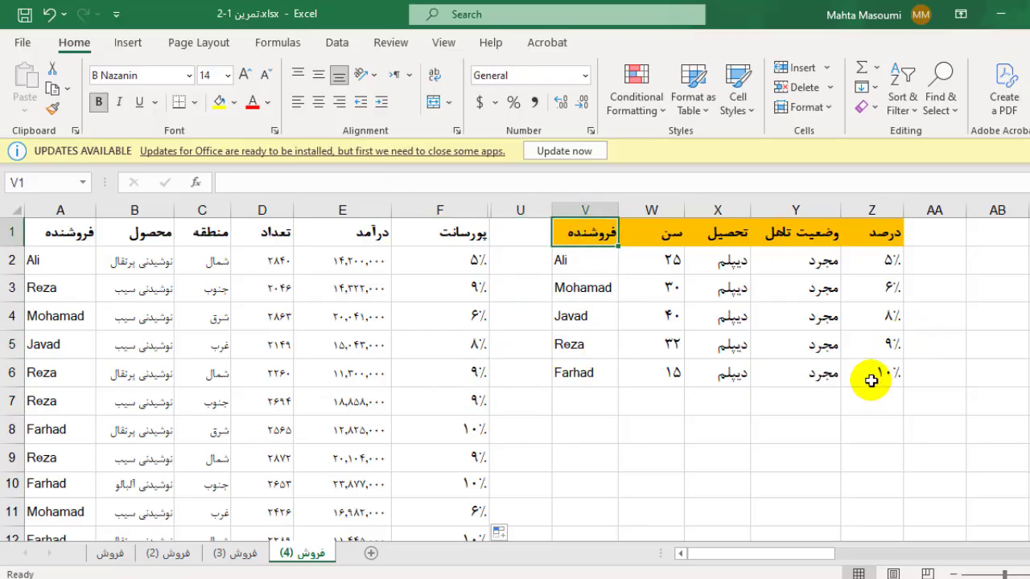
drag(872, 381, 574, 233)
- Hide columns V to AB, which contain the vertical seller table
click(583, 210)
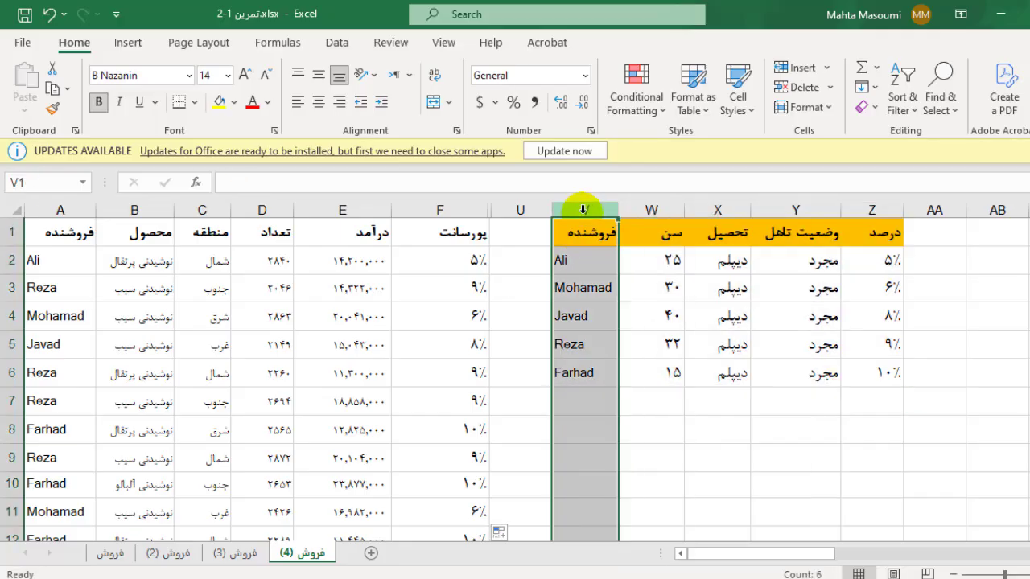
drag(582, 209, 492, 233)
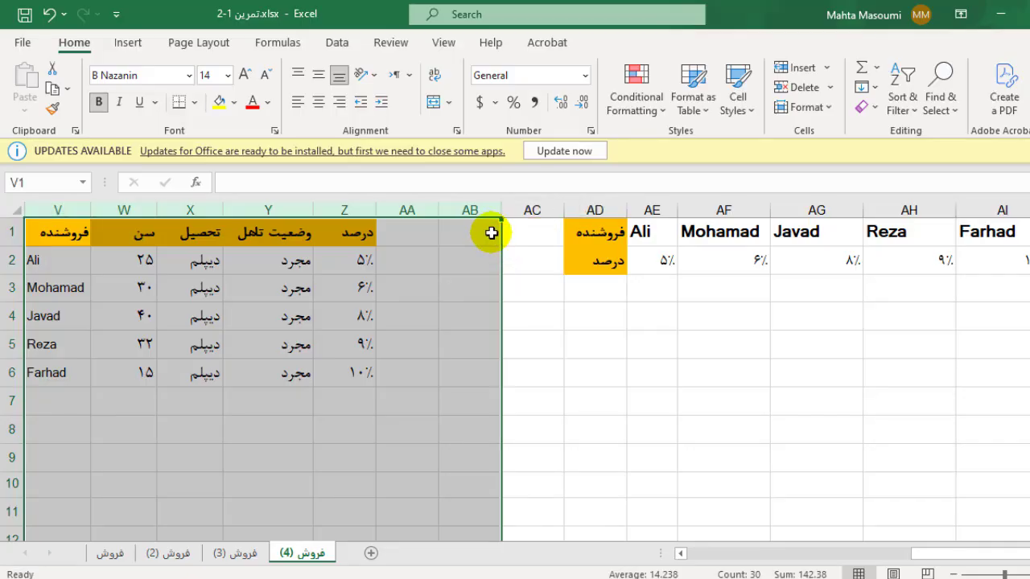
right_click(477, 213)
click(513, 486)
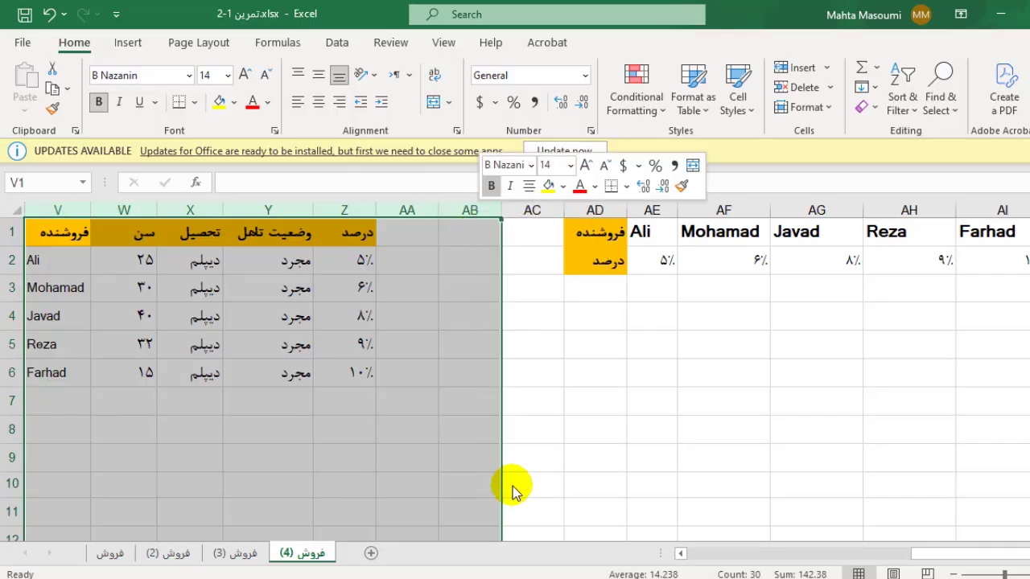
drag(931, 558, 717, 565)
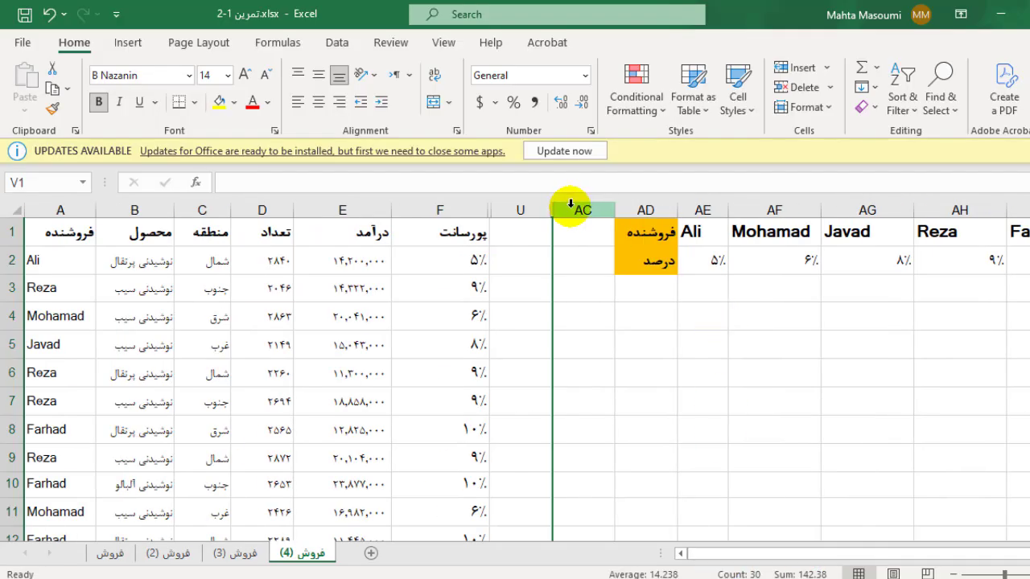
- Examine the horizontal seller table in AD1:AI2, comparing its فروشنده row with its درصد row
click(636, 227)
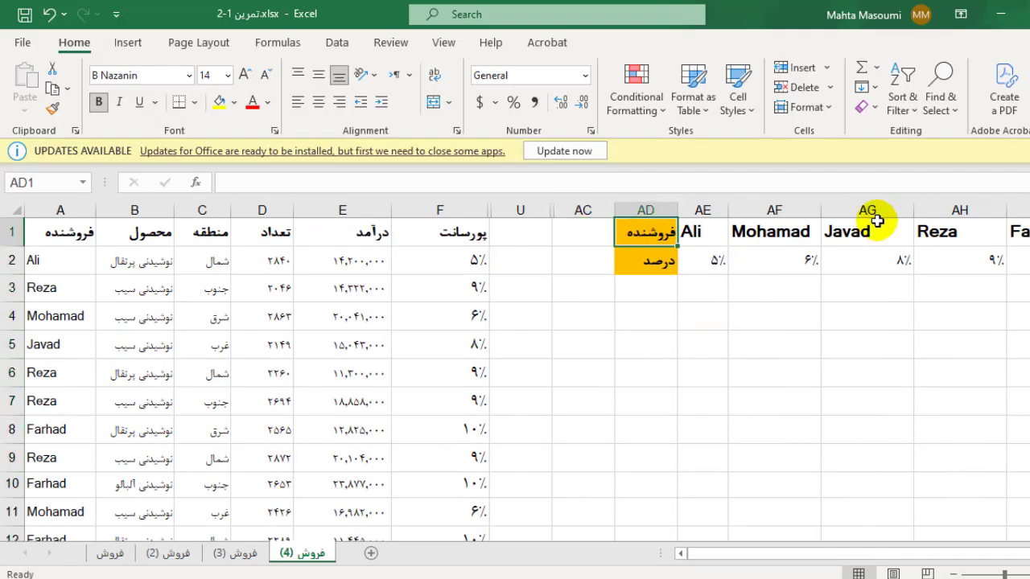
drag(660, 229, 809, 232)
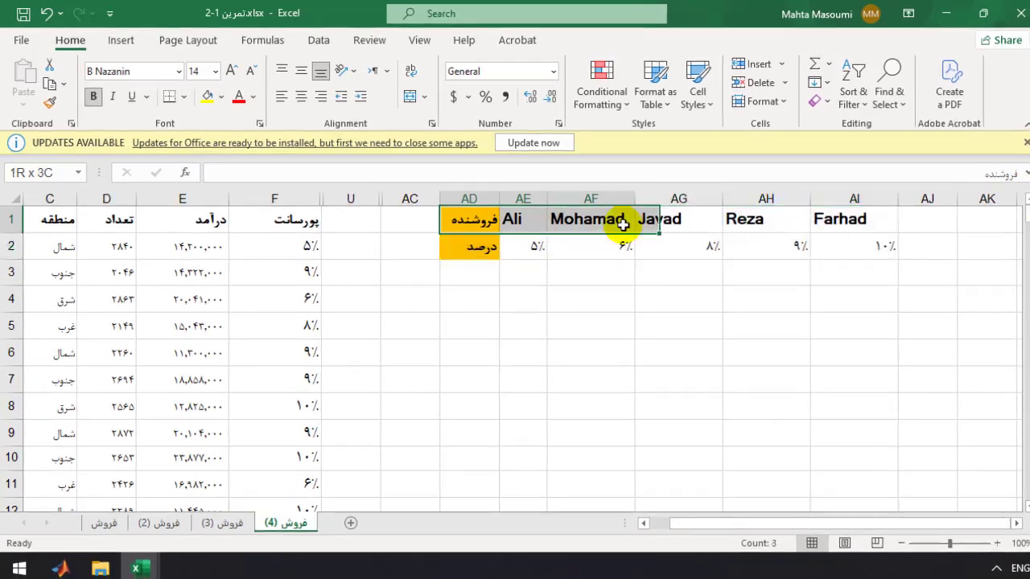
drag(624, 226, 850, 210)
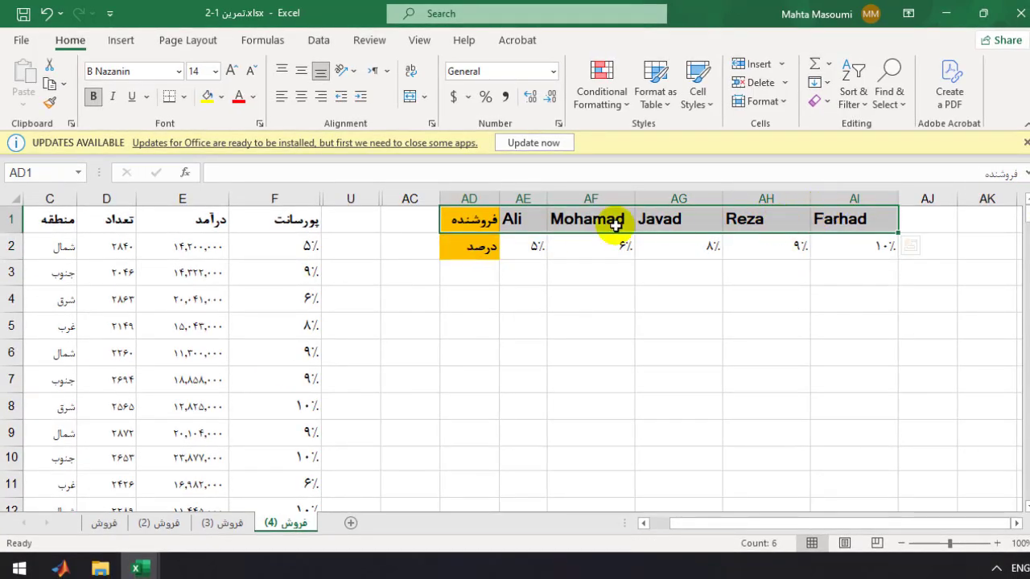
drag(483, 244, 876, 233)
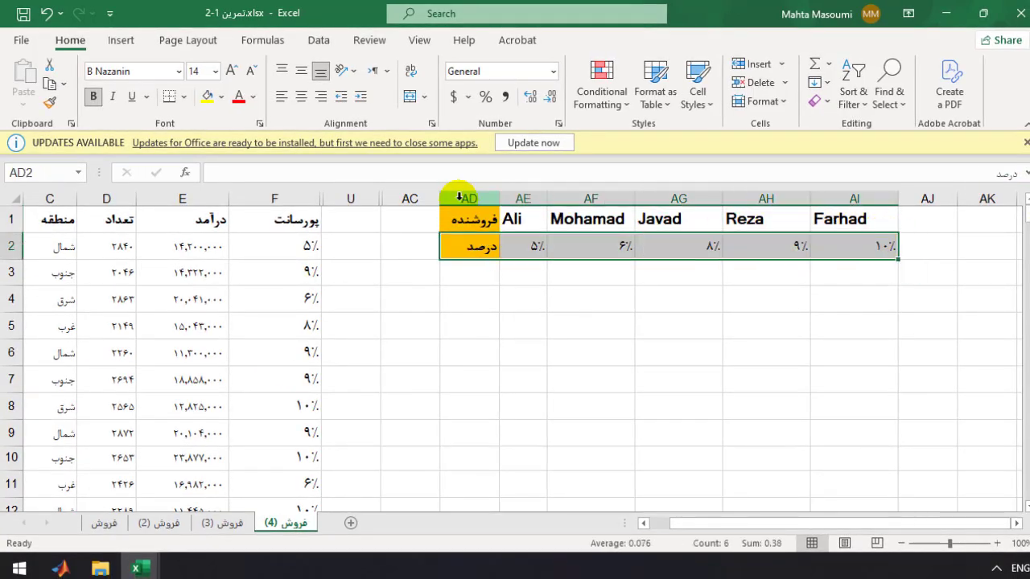
drag(448, 213, 809, 201)
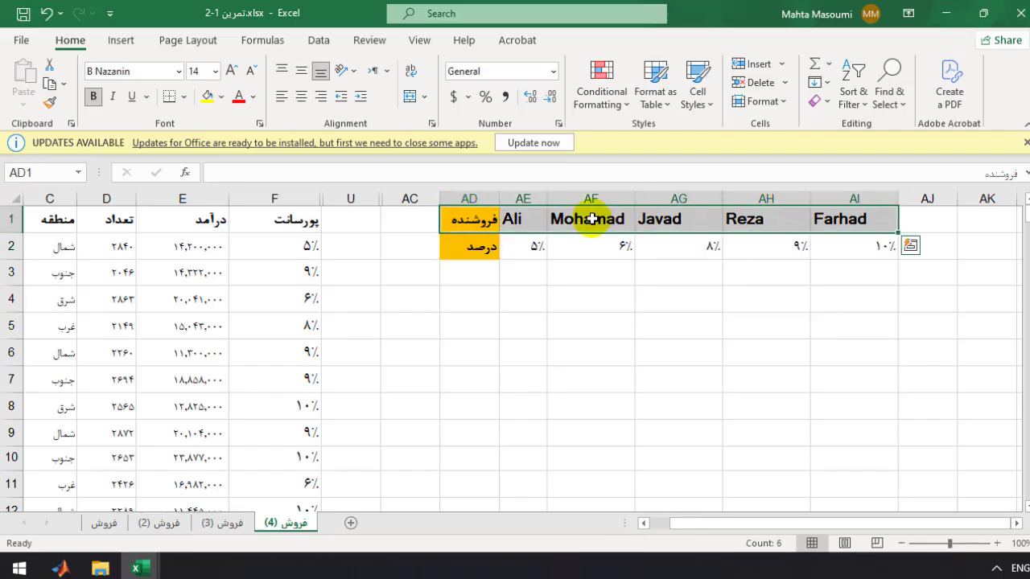
drag(458, 253, 937, 257)
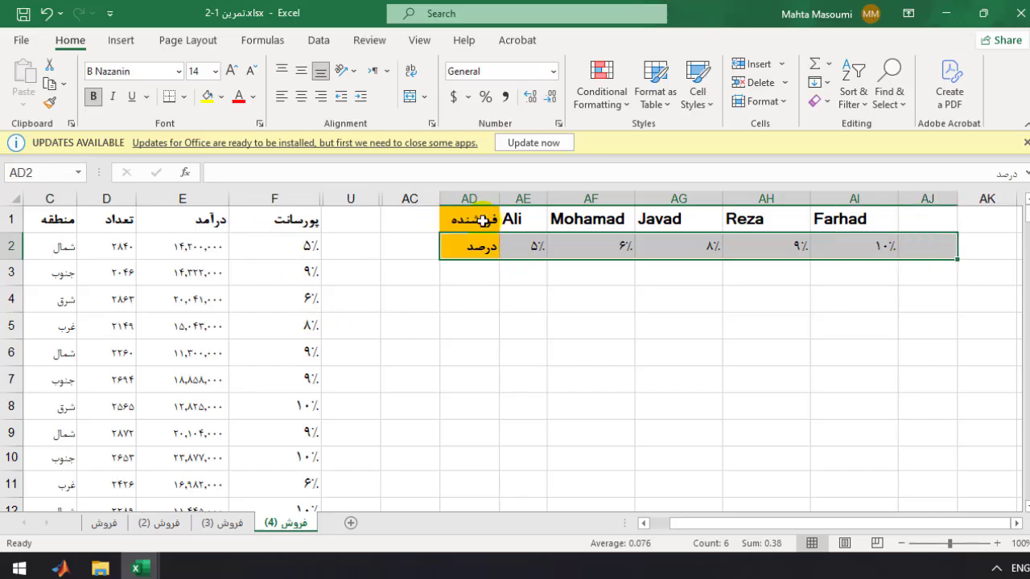
- Delete all the VLOOKUP formulas from the پورسانت column, from F2 down to the last row
click(306, 251)
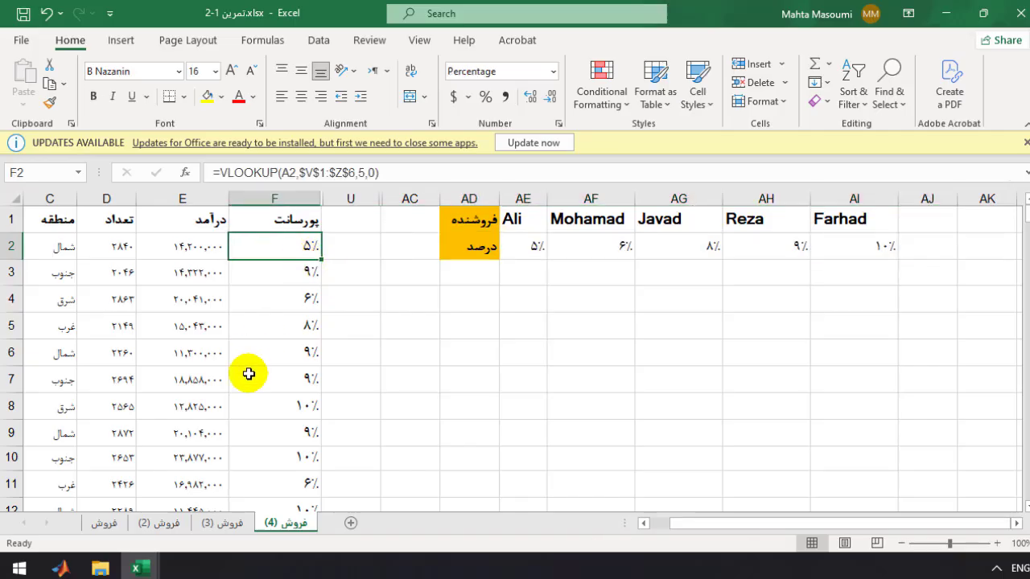
key(ctrl+shift+Down)
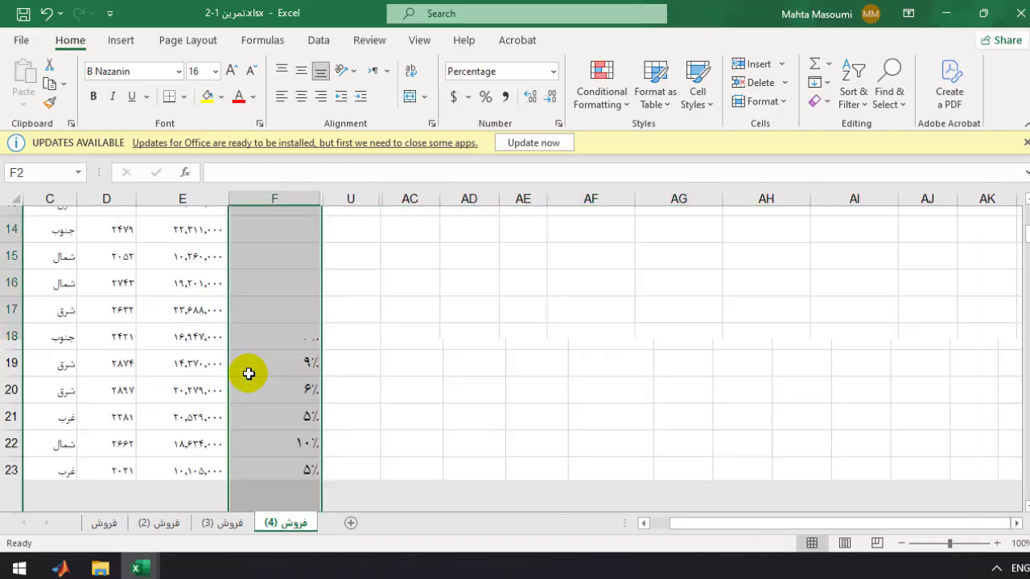
scroll(246, 373, up, 5)
key(Delete)
- Start an HLOOKUP formula in F2 with the seller cell A2 as its lookup value
text(=hlo)
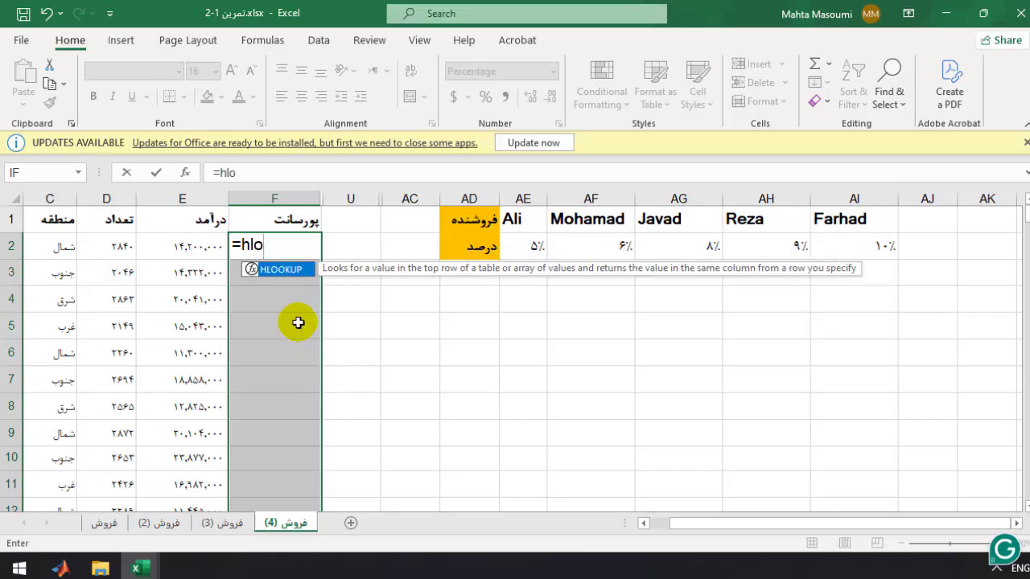
key(Tab)
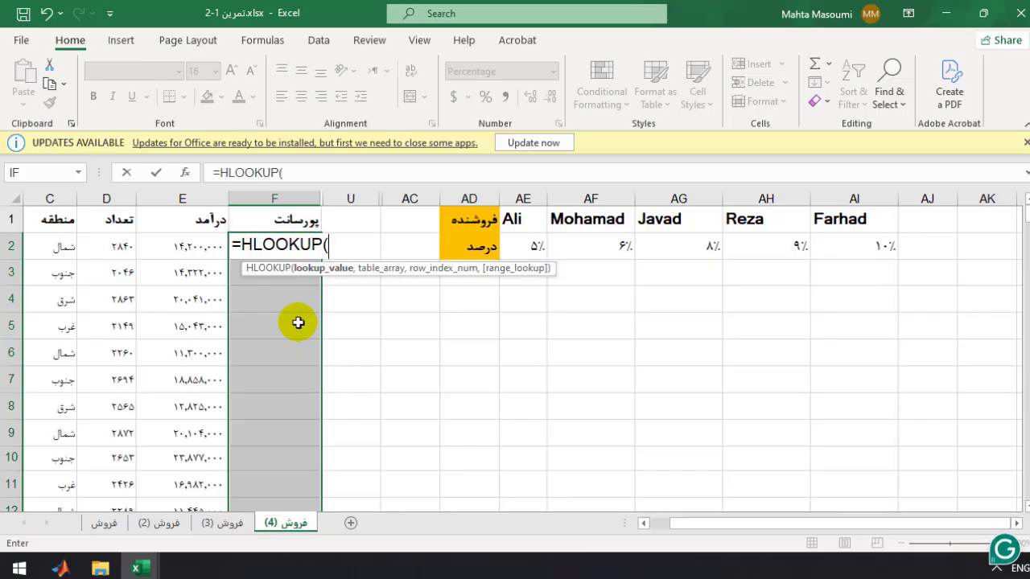
drag(723, 523, 467, 533)
click(46, 246)
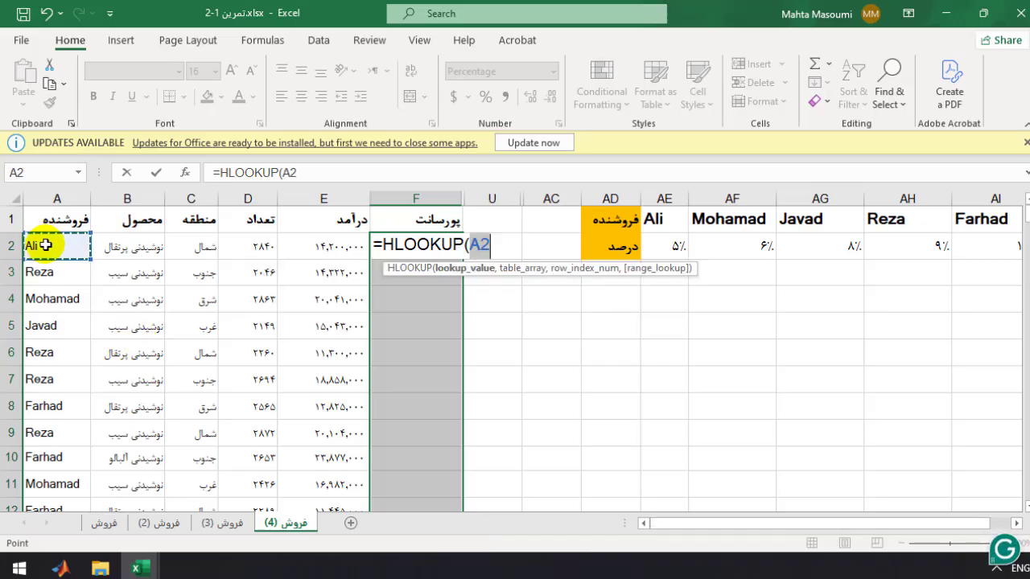
text(,)
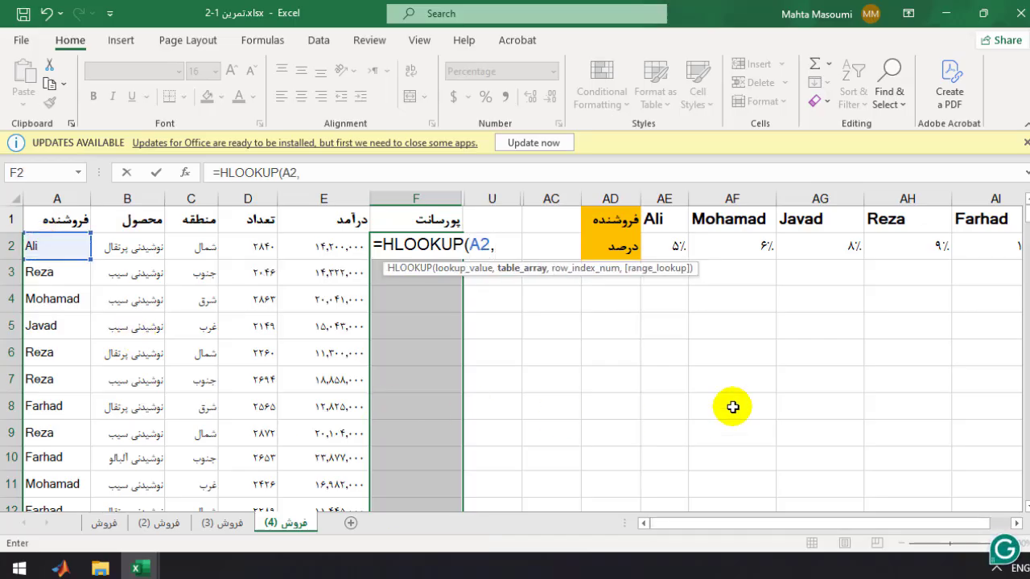
- Set the HLOOKUP table array to the whole horizontal seller table as the absolute range $AD$1:$AI$2
drag(713, 523, 741, 524)
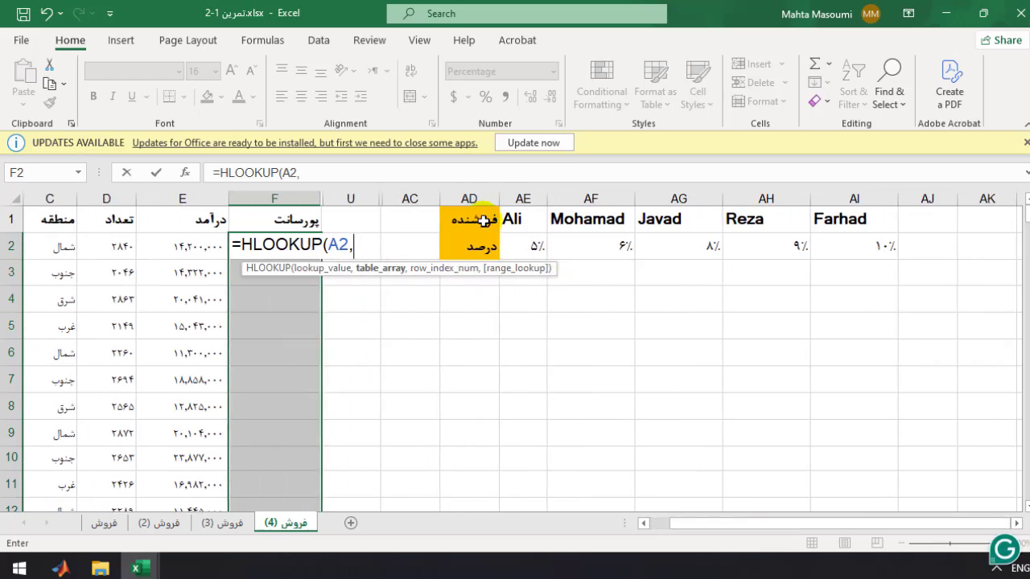
drag(483, 221, 837, 253)
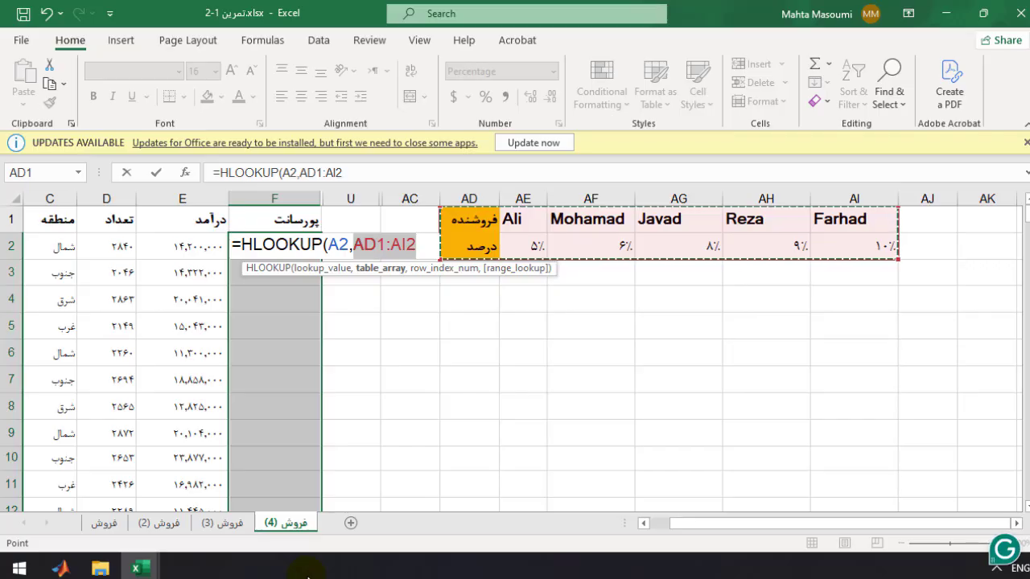
key(F4)
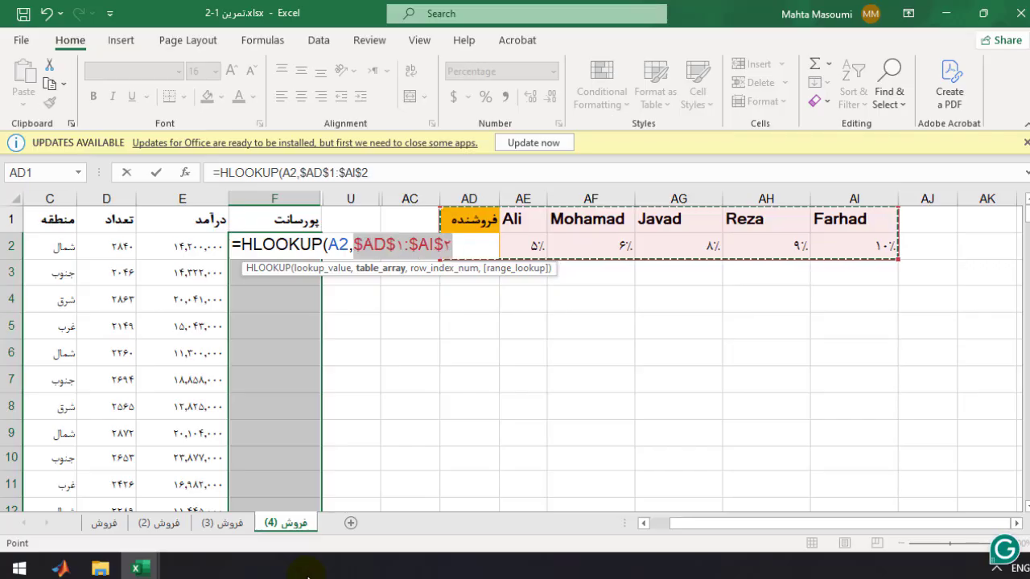
text(,)
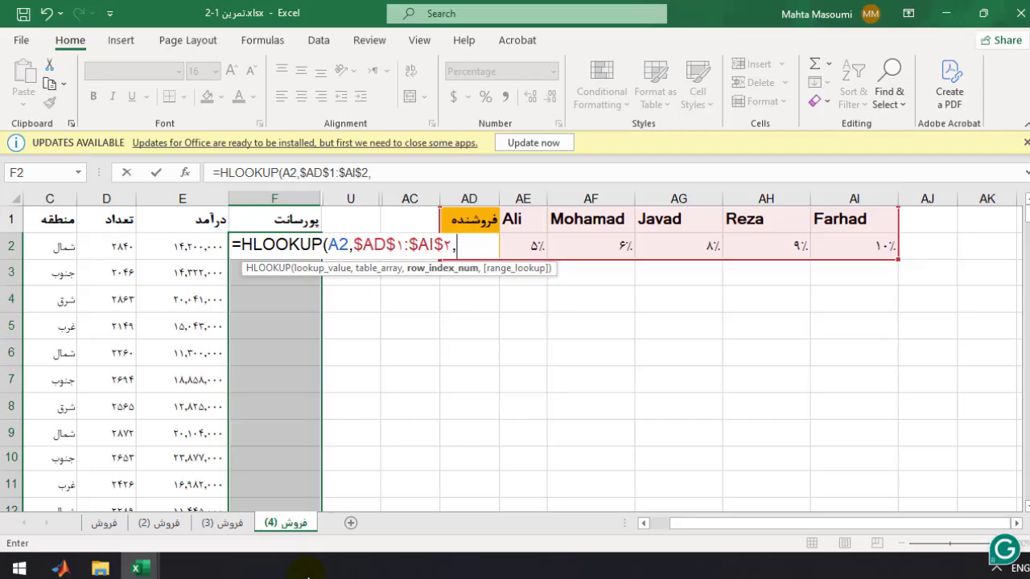
- Complete the F2 formula with row index 2 and exact match 0, giving =HLOOKUP(A2,$AD$1:$AI$2,2,0)
text(2,)
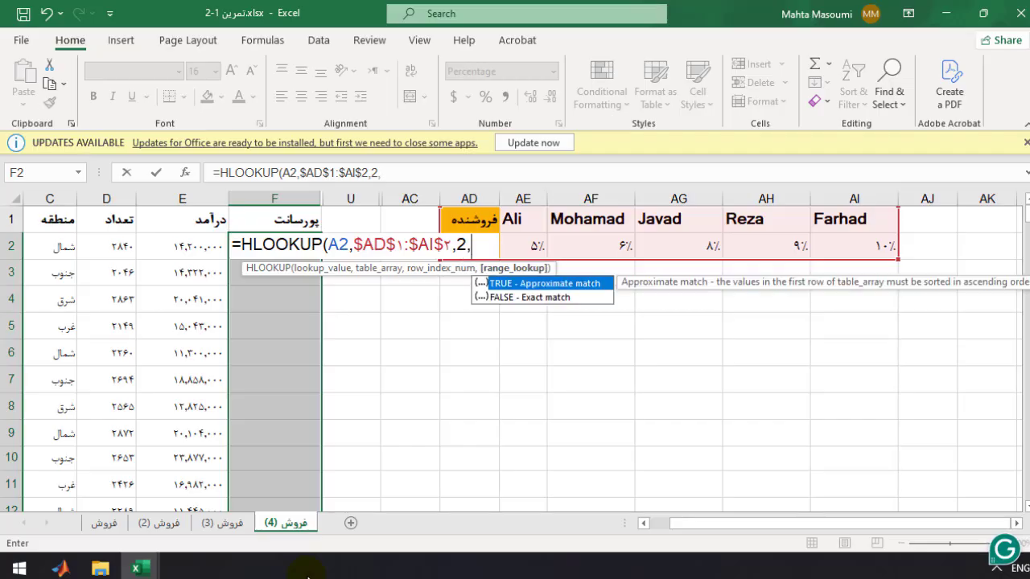
text(0)
key(Return)
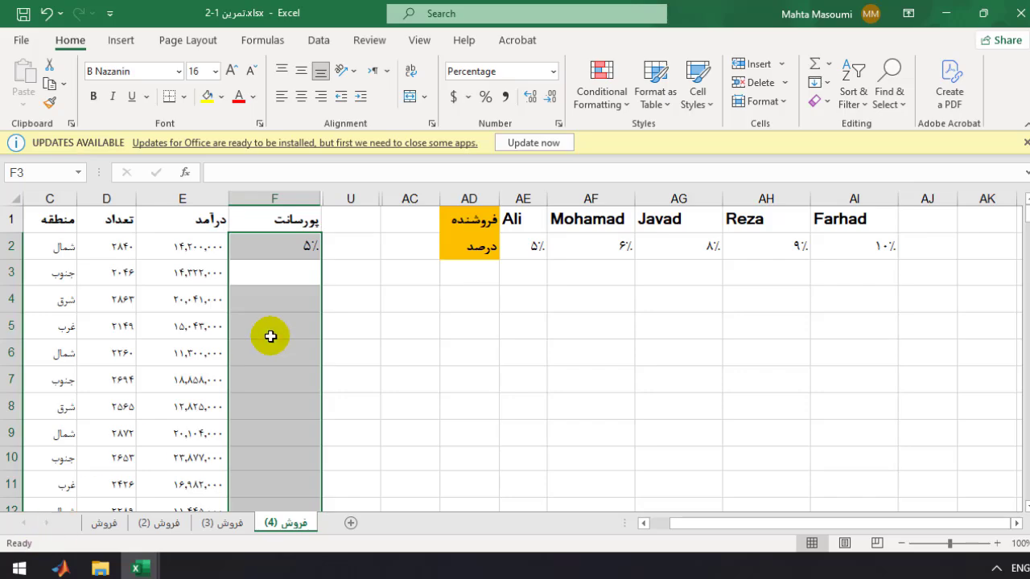
- Fill the HLOOKUP formula from F2 down the پورسانت column for all sales rows and check the copied results
click(397, 327)
click(310, 251)
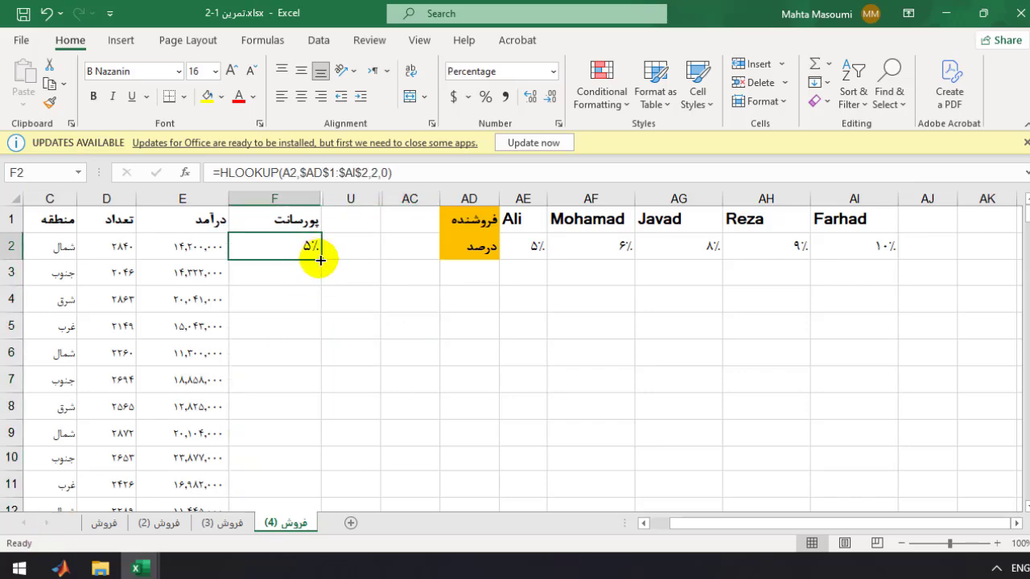
double_click(322, 261)
scroll(356, 469, down, 17)
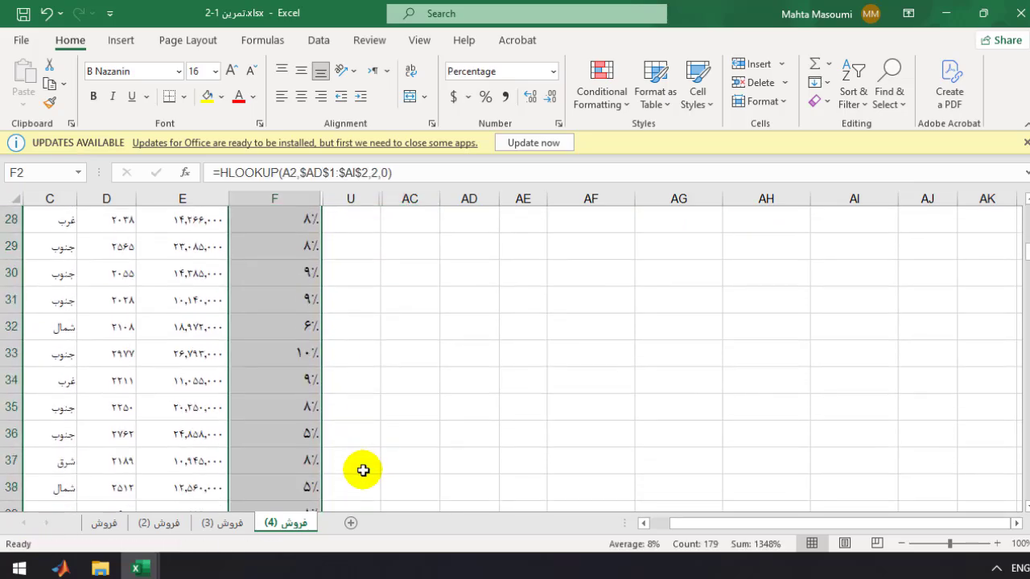